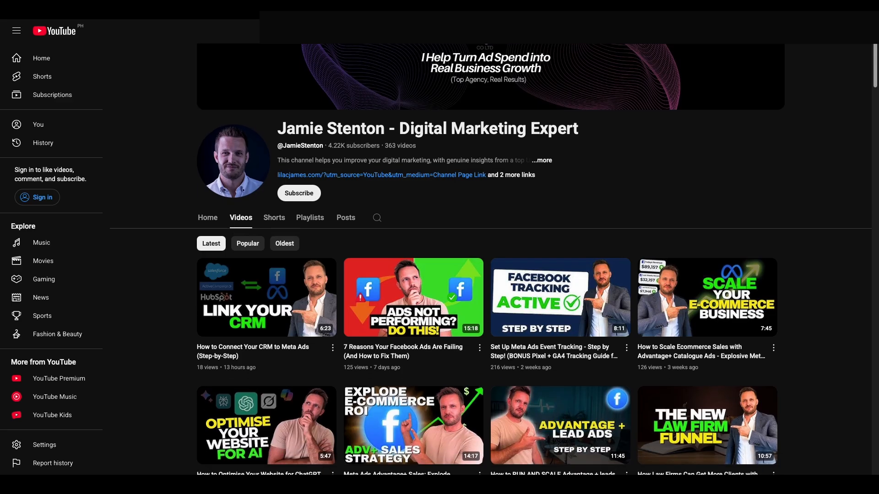
# - Look through the latest videos on the digital marketing channel
pyautogui.scroll(-7, 494, 260)
pyautogui.scroll(-15, 203, 151)
pyautogui.scroll(-15, 204, 151)
pyautogui.scroll(-12, 487, 270)
pyautogui.scroll(-4, 487, 270)
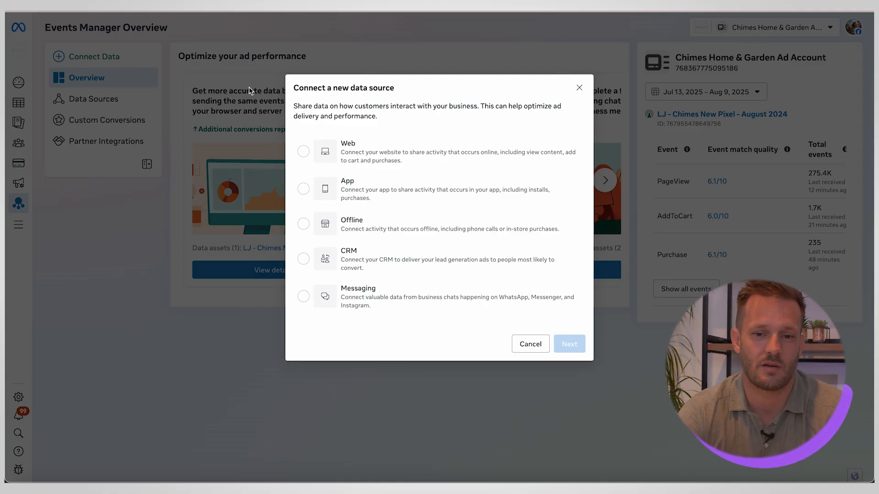
# - Fill in a new web dataset with a relevant pixel name and close the form without creating the dataset
pyautogui.click(353, 158)
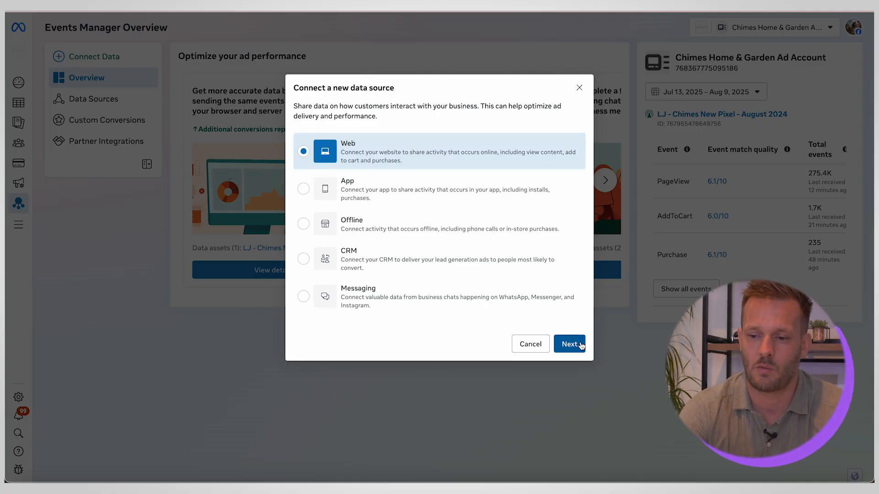
pyautogui.click(570, 345)
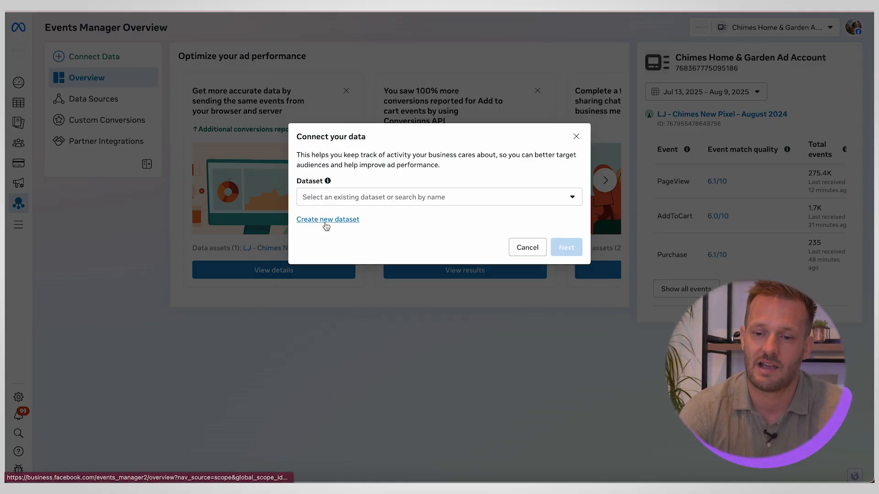
pyautogui.click(321, 225)
pyautogui.click(422, 168)
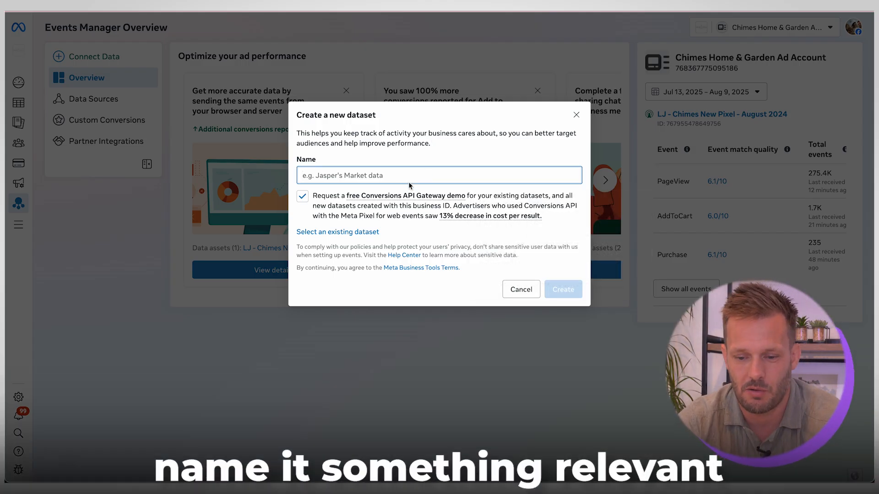
pyautogui.write('Jamie New Pixel')
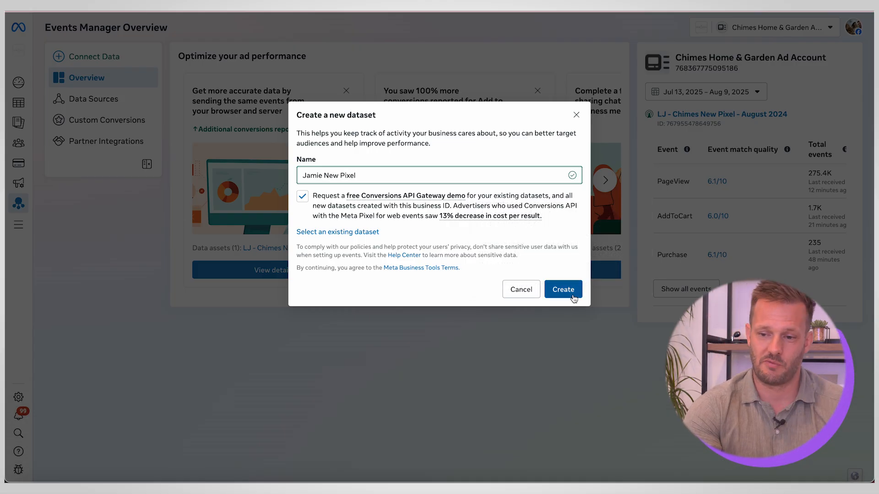
pyautogui.click(576, 116)
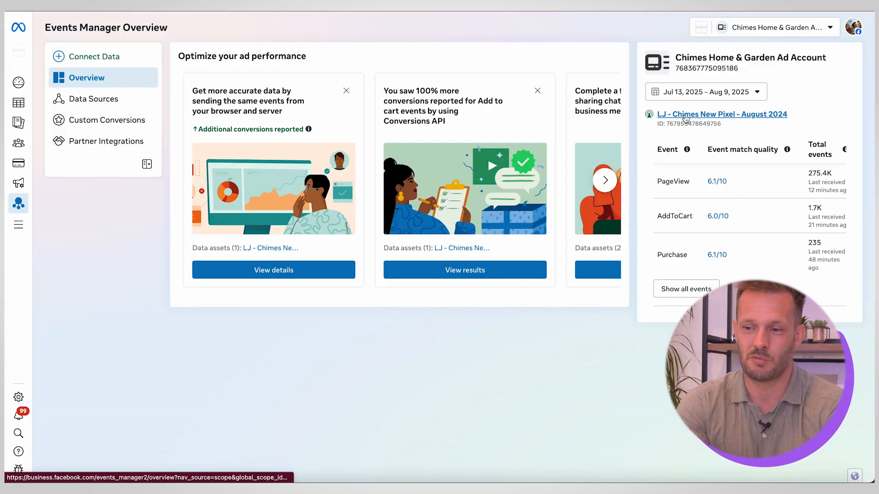
# - Open the integrations of the LJ - Chimes New Pixel - August 2024 dataset and check the Meta Pixel's management options
pyautogui.click(721, 115)
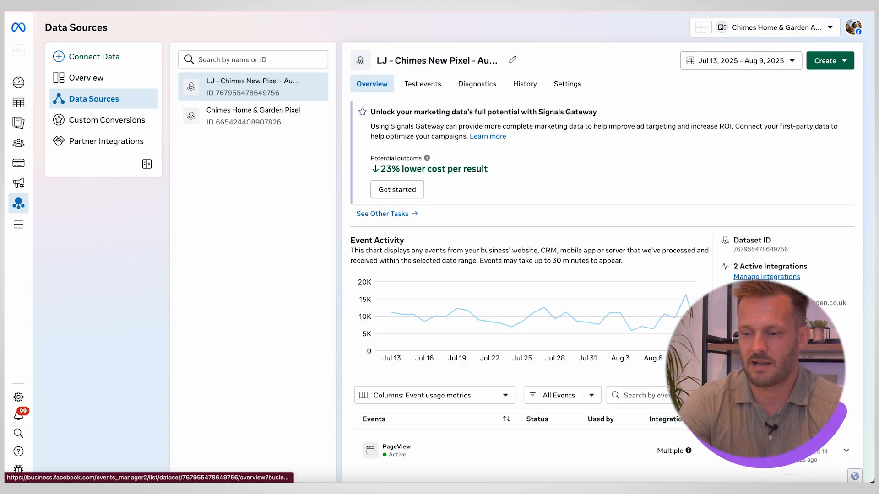
pyautogui.click(767, 276)
pyautogui.click(513, 186)
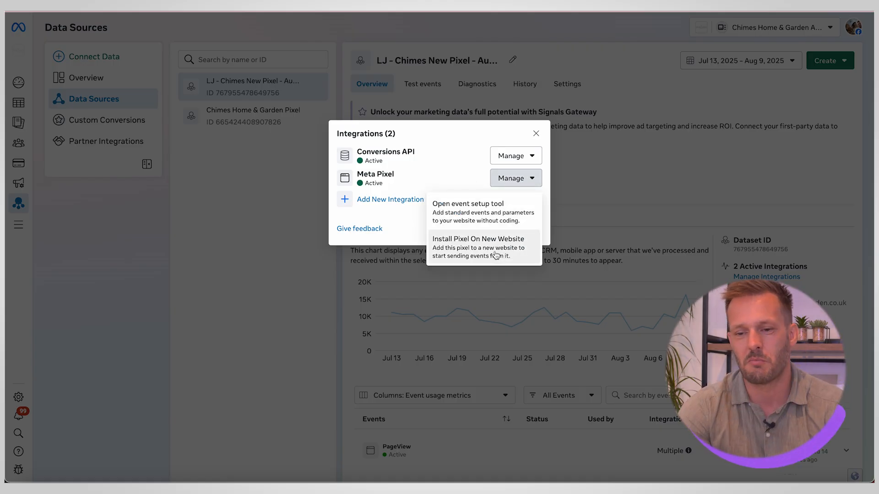
pyautogui.click(419, 211)
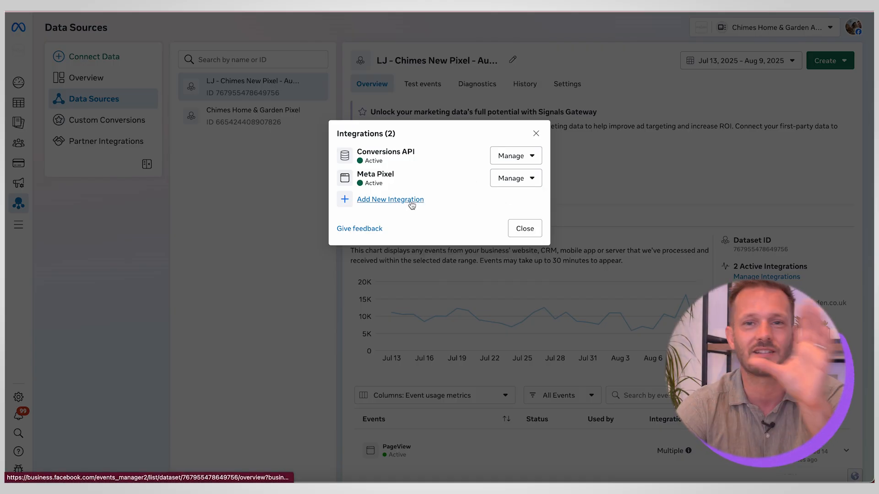
# - Set up a new Meta Pixel integration by manually adding code, copy the base code and mark the website header instructions
pyautogui.click(411, 201)
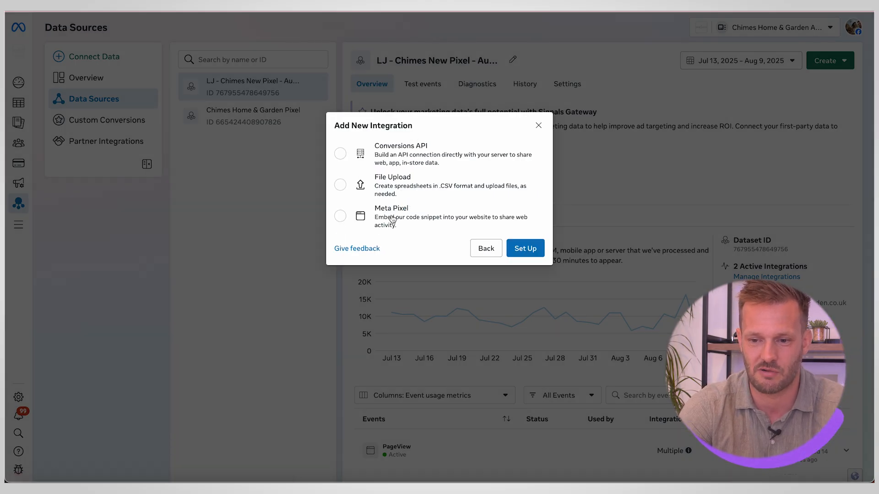
pyautogui.click(522, 253)
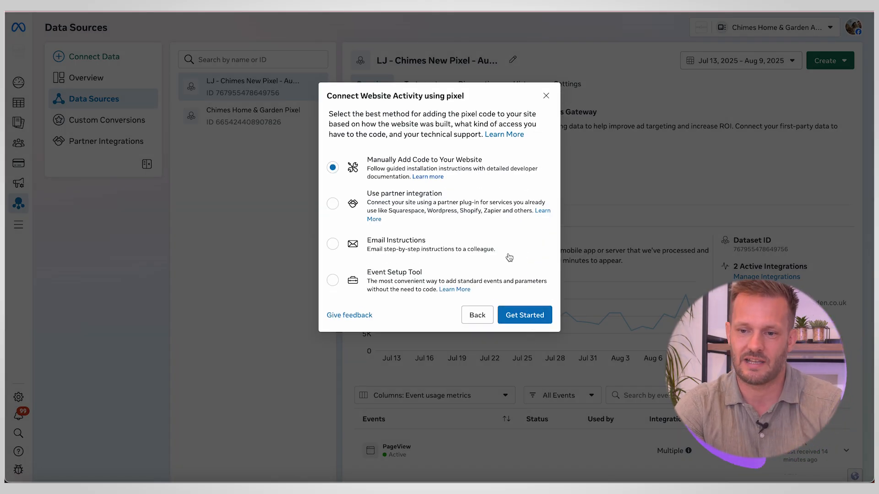
pyautogui.click(523, 316)
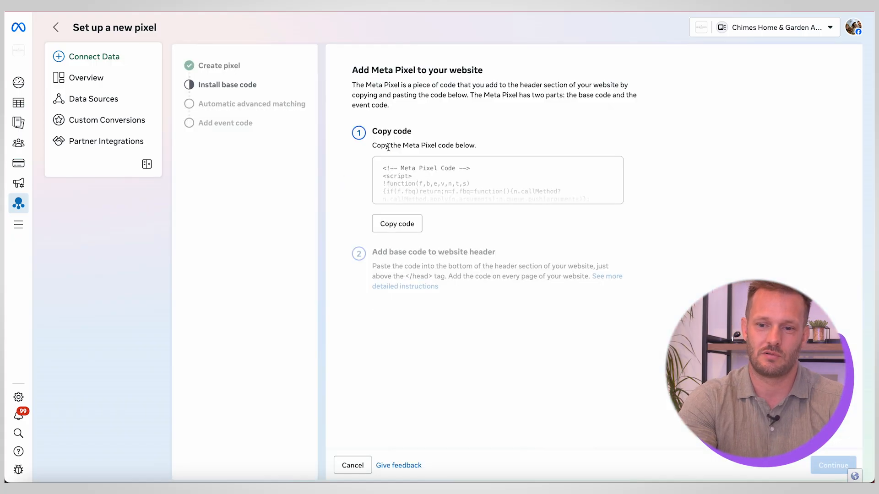
pyautogui.click(403, 226)
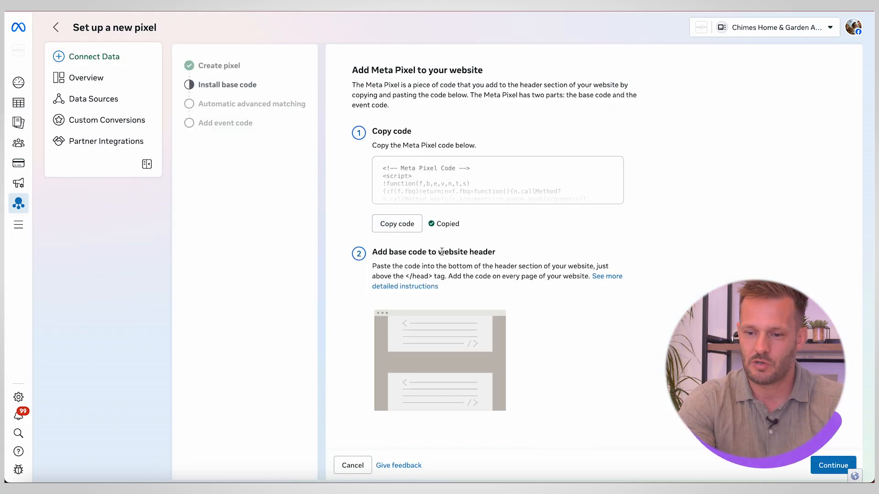
pyautogui.moveTo(446, 283); pyautogui.dragTo(369, 254)
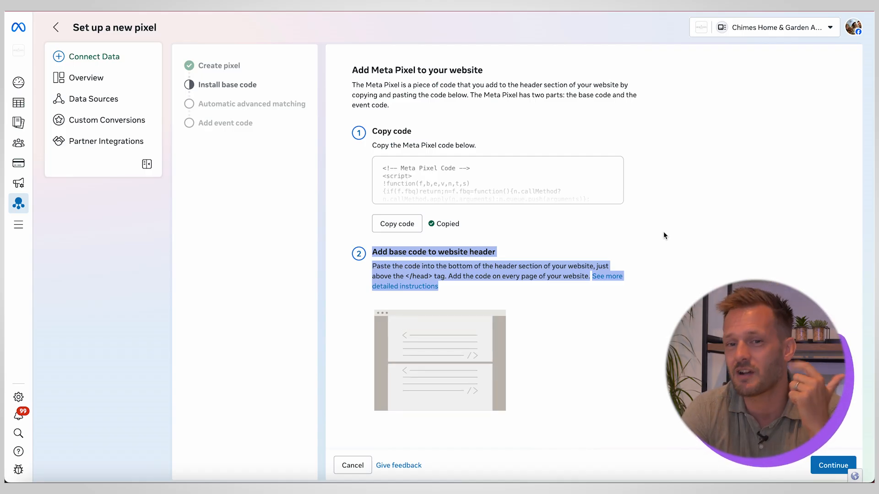
pyautogui.click(94, 98)
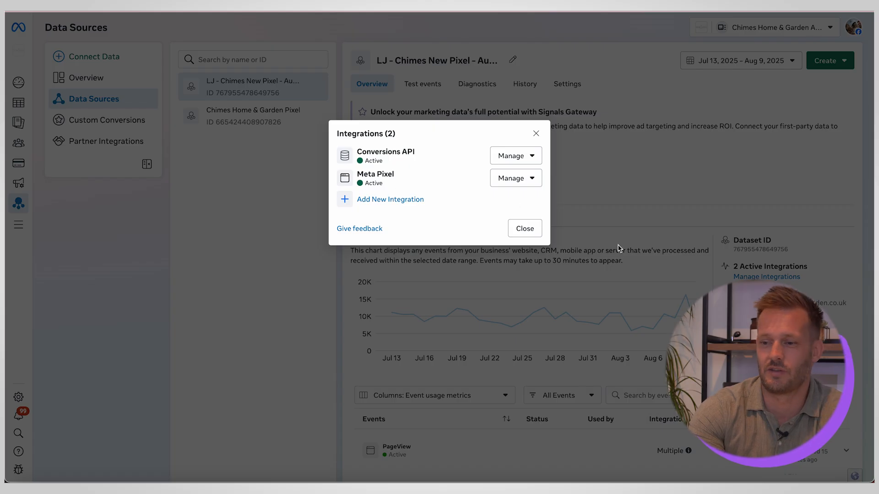
pyautogui.click(513, 183)
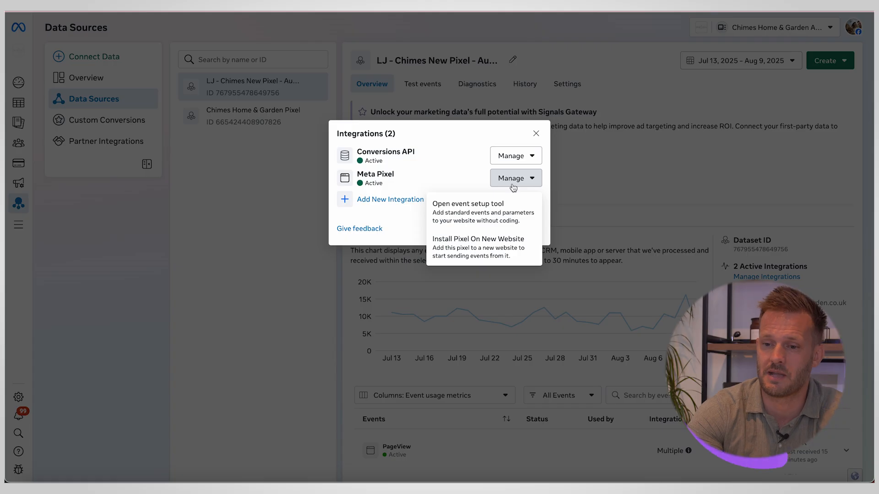
pyautogui.click(502, 215)
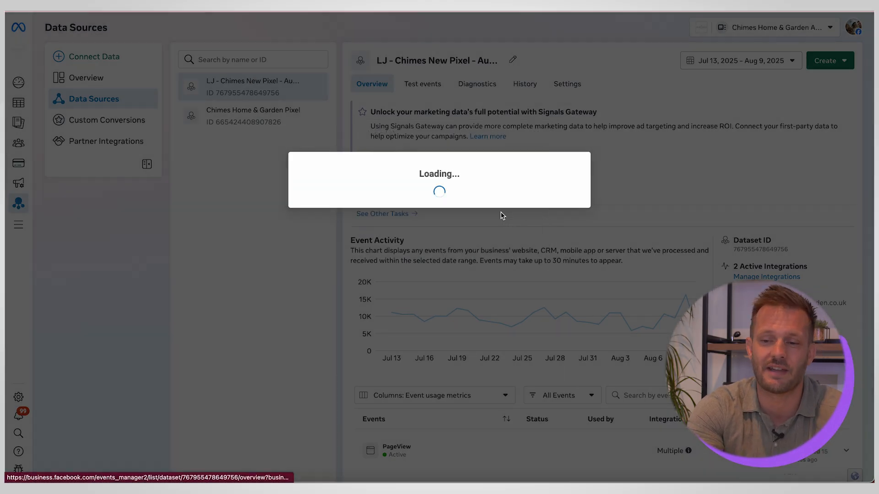
pyautogui.click(606, 350)
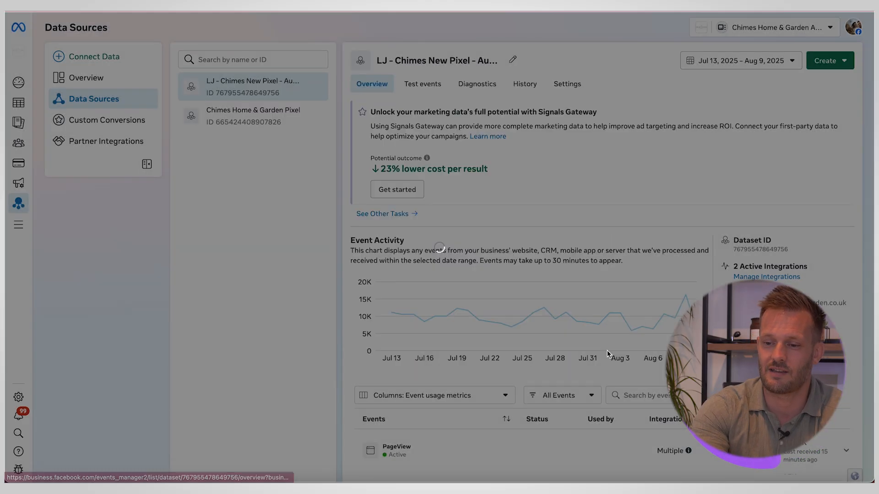
pyautogui.click(444, 208)
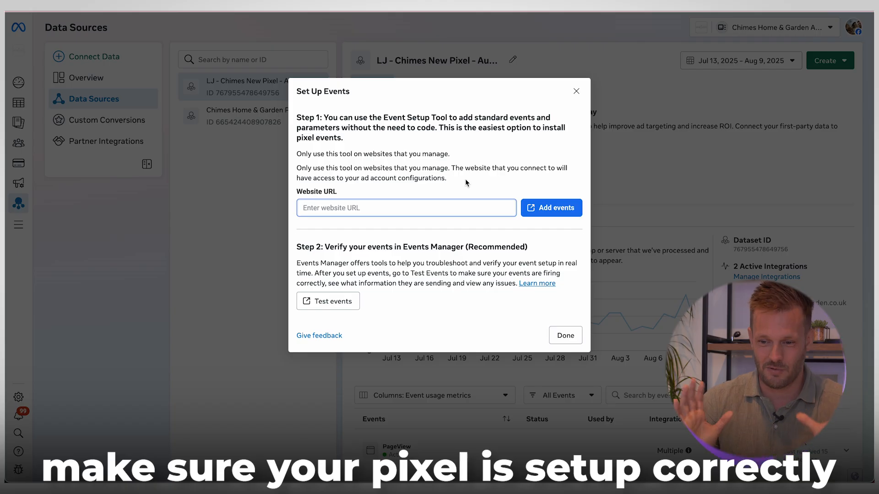
pyautogui.hotkey('ctrl', 'v')
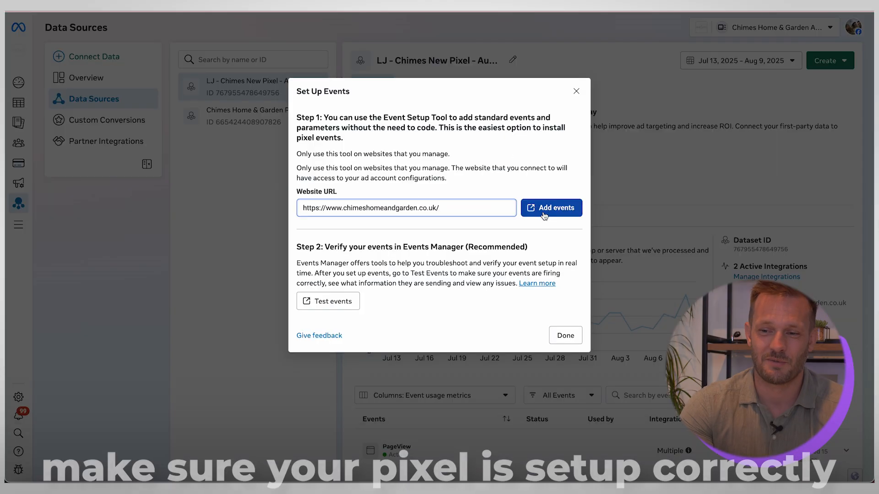
pyautogui.click(545, 208)
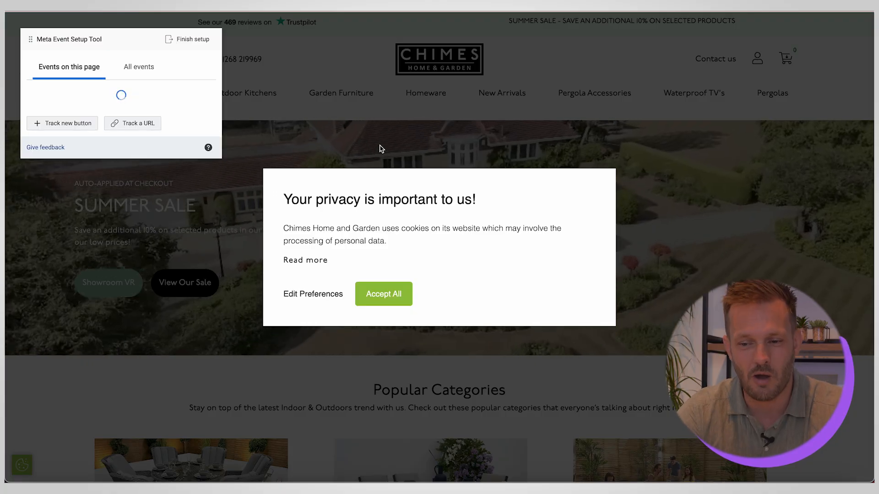
pyautogui.click(384, 301)
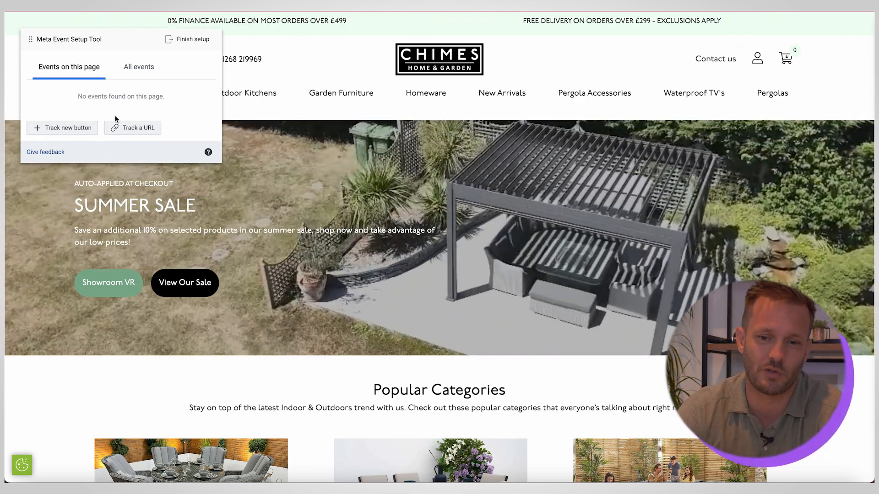
# - Track the Summer Sale navigation button as a View Content event with its value chosen on the page
pyautogui.click(68, 128)
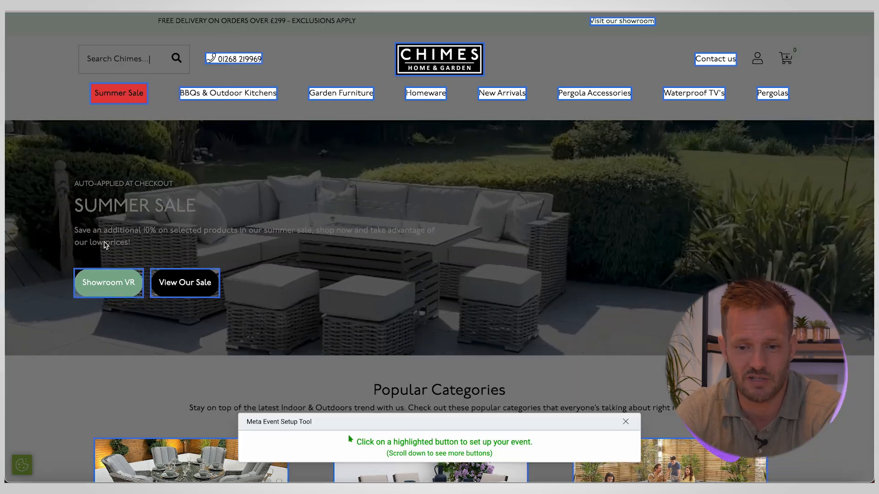
pyautogui.scroll(-3, 447, 310)
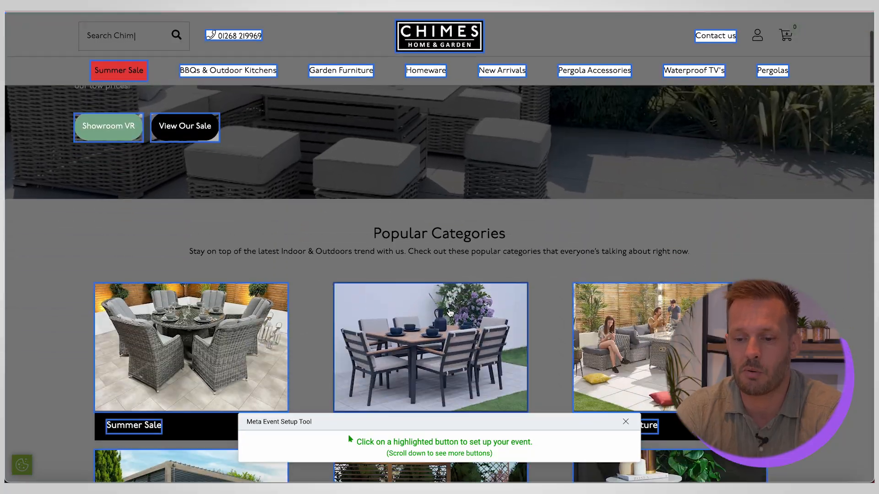
pyautogui.scroll(3, 449, 312)
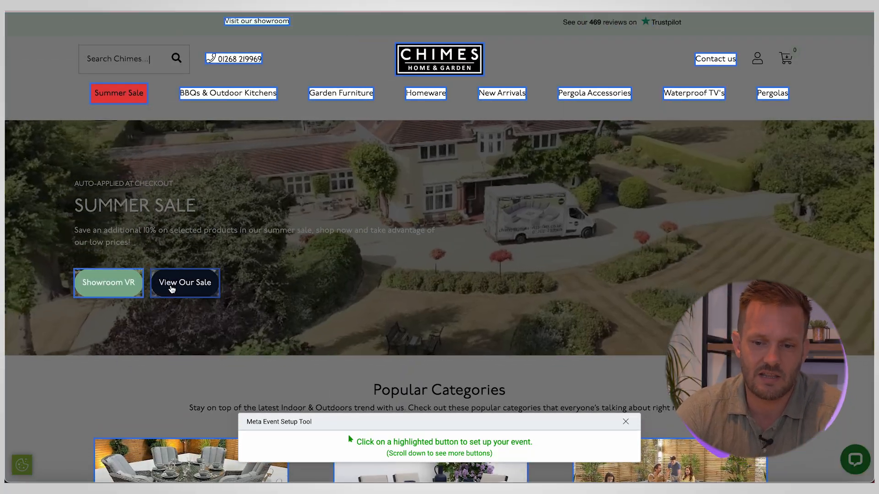
pyautogui.click(133, 101)
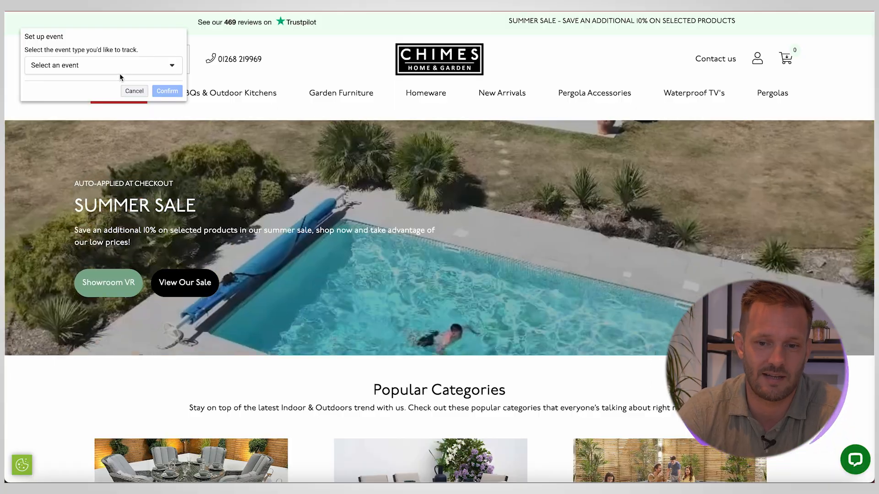
pyautogui.click(120, 73)
pyautogui.scroll(-3, 94, 178)
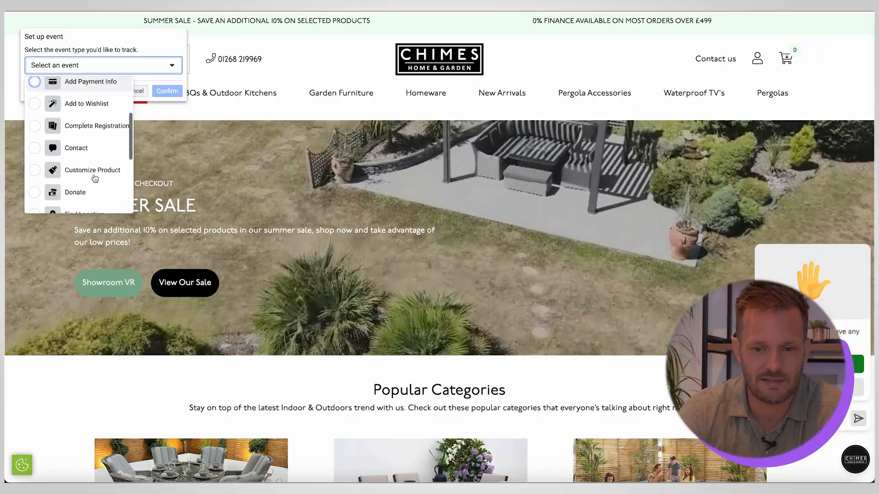
pyautogui.scroll(-2, 95, 179)
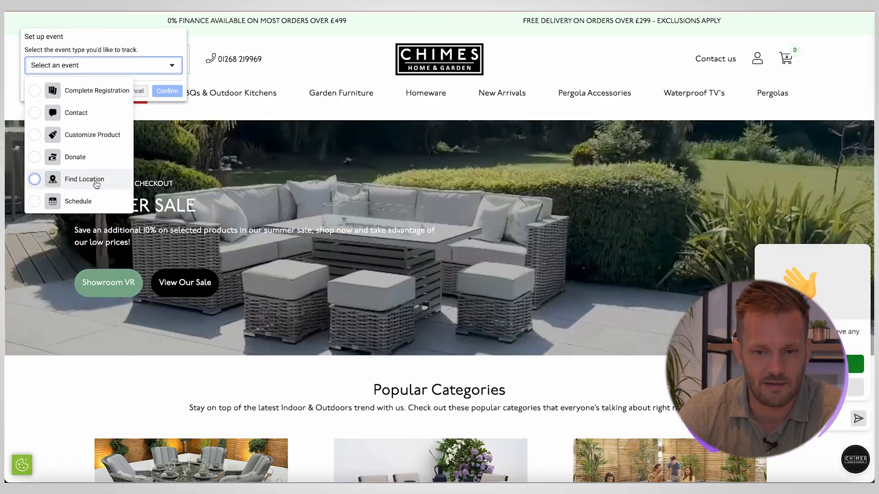
pyautogui.scroll(-2, 96, 184)
pyautogui.click(94, 199)
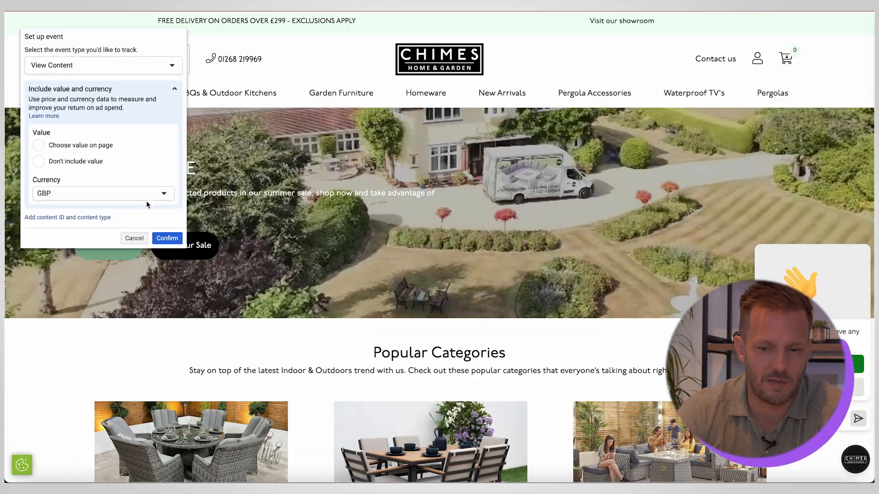
pyautogui.click(99, 146)
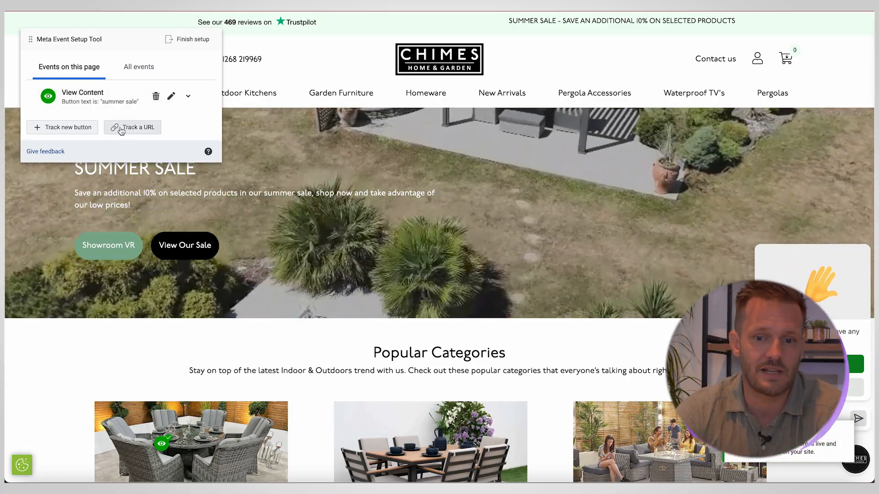
pyautogui.click(121, 130)
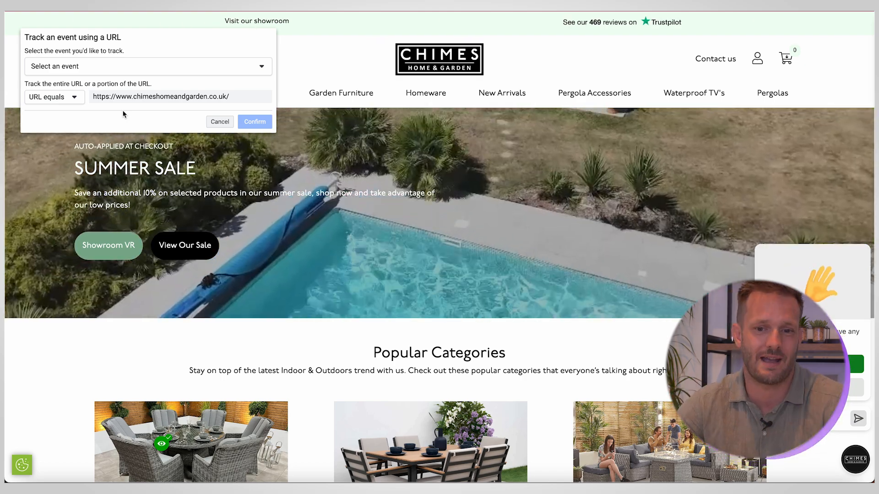
pyautogui.click(108, 66)
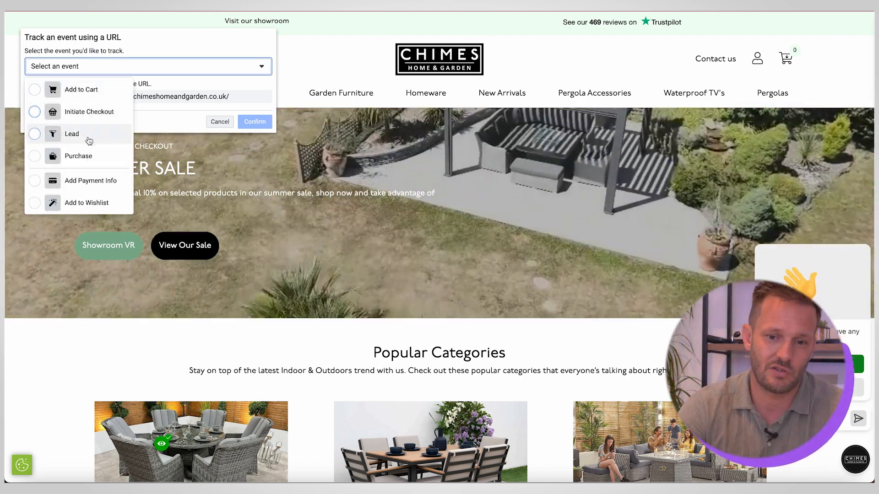
pyautogui.click(91, 136)
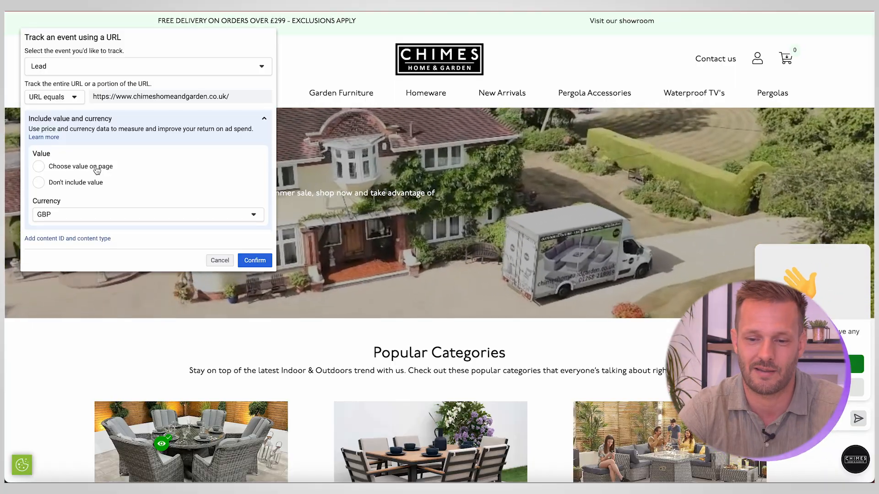
pyautogui.click(218, 260)
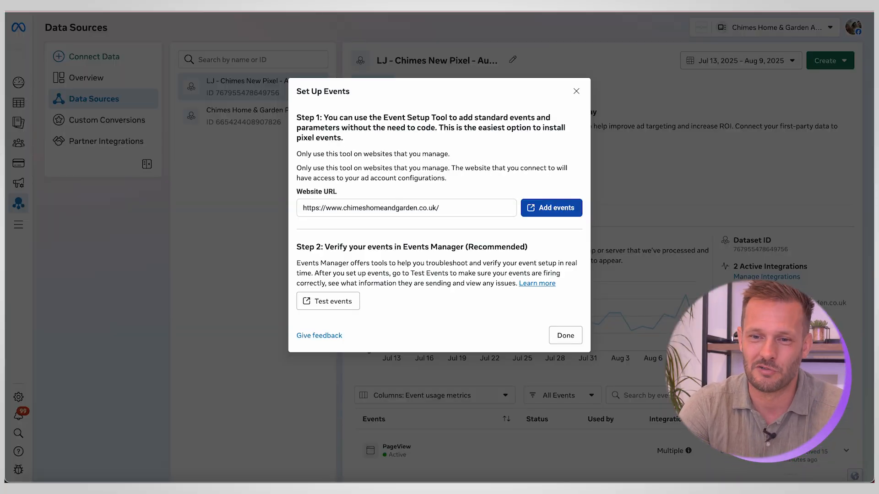
# - Close the event setup dialog and review the dataset's event activity and list of events
pyautogui.click(575, 92)
pyautogui.scroll(-2, 512, 412)
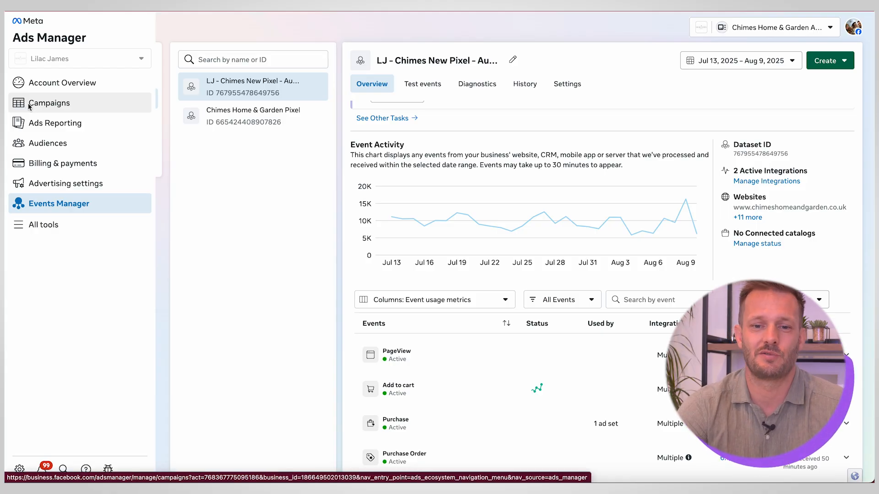
# - Go to the campaigns list and start a new campaign to examine the available campaign objectives
pyautogui.click(66, 106)
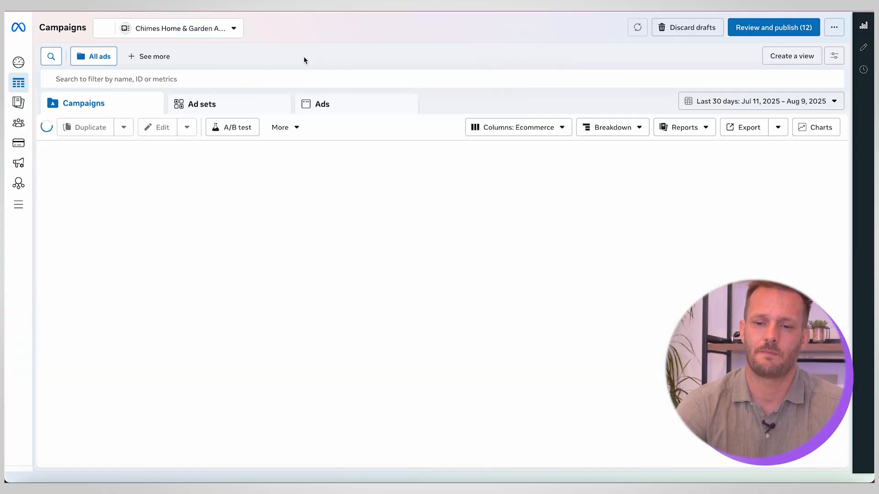
pyautogui.click(69, 133)
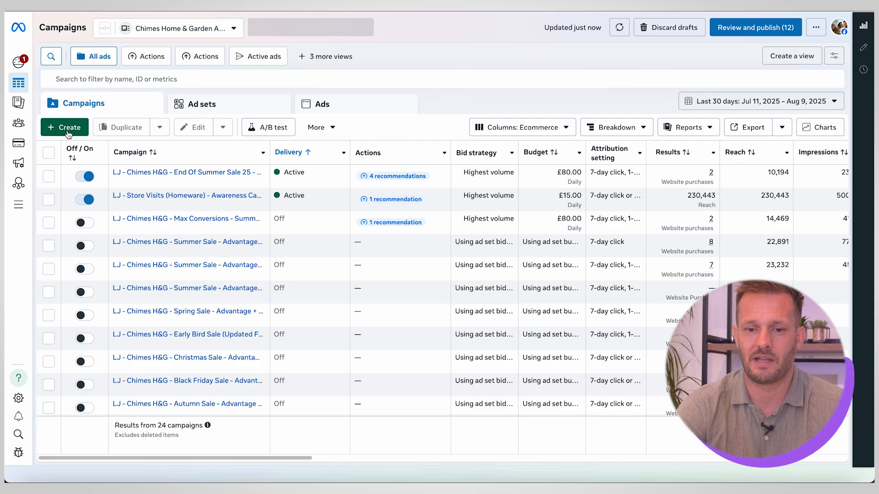
pyautogui.moveTo(422, 253)
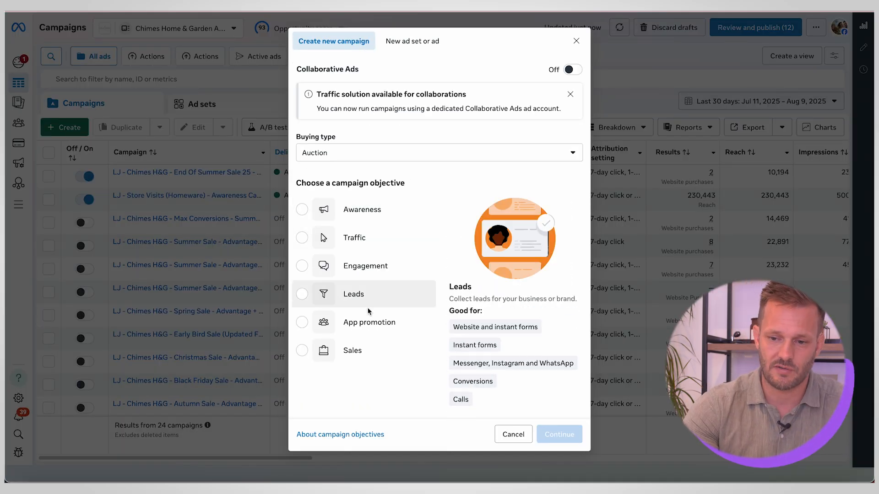
pyautogui.moveTo(396, 324)
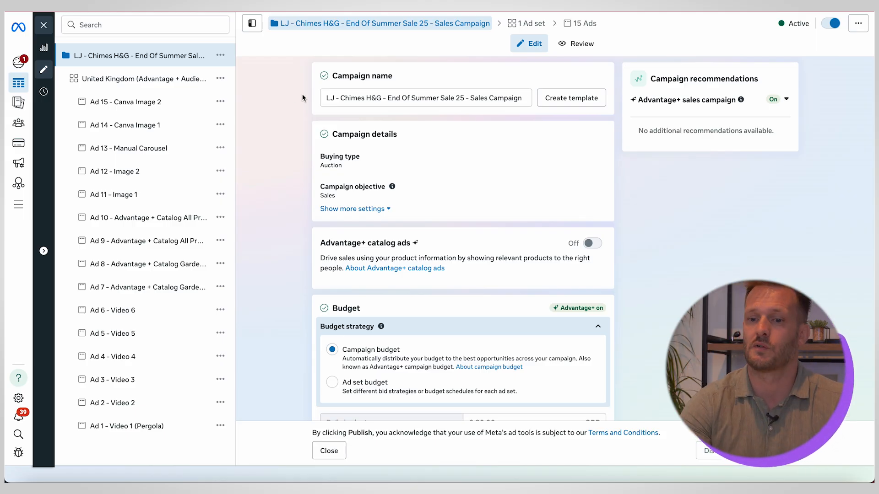
# - Examine the End Of Summer Sale 25 campaign's name, close its editor and look through all campaigns in the account
pyautogui.tripleClick(426, 98)
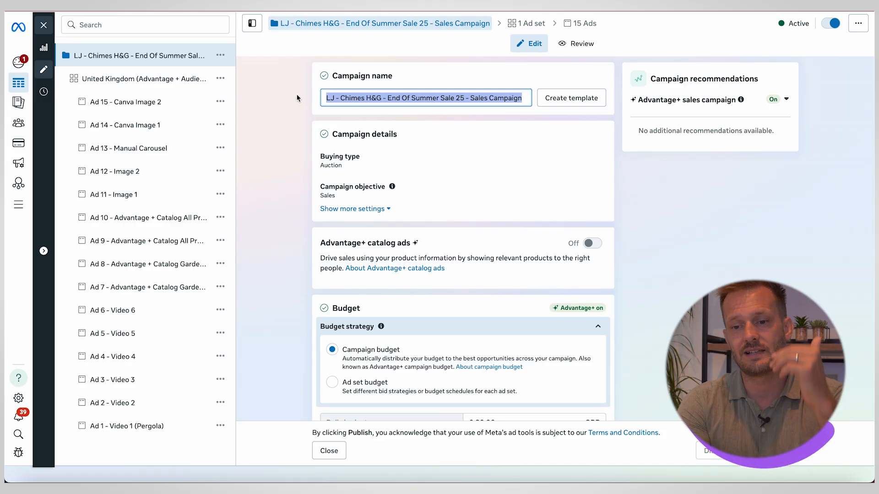
pyautogui.click(44, 24)
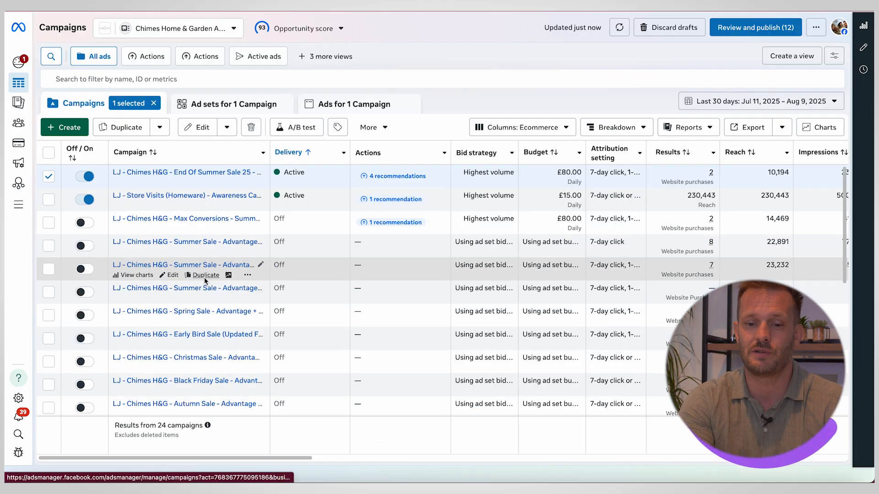
pyautogui.scroll(-5, 204, 282)
pyautogui.scroll(5, 205, 281)
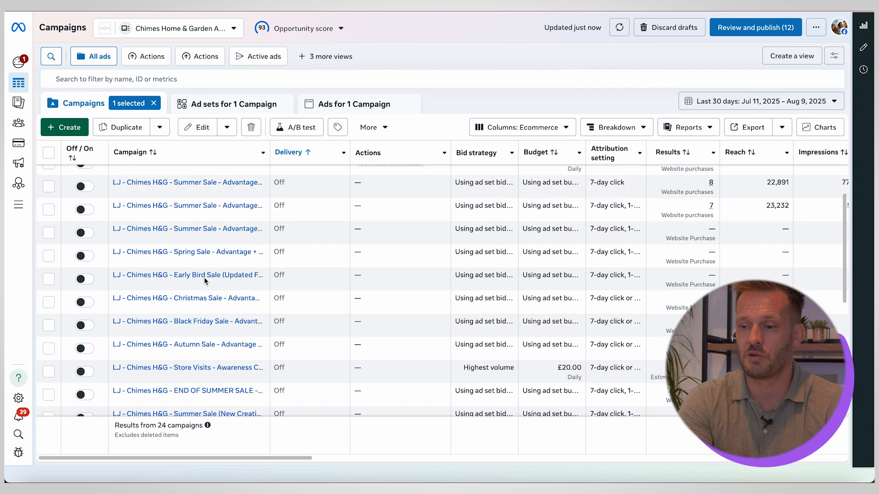
pyautogui.scroll(-5, 187, 274)
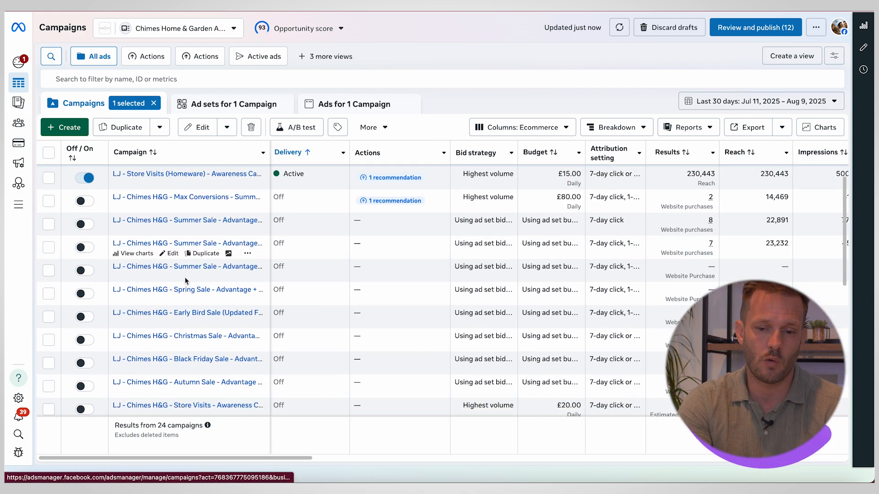
pyautogui.scroll(-3, 185, 281)
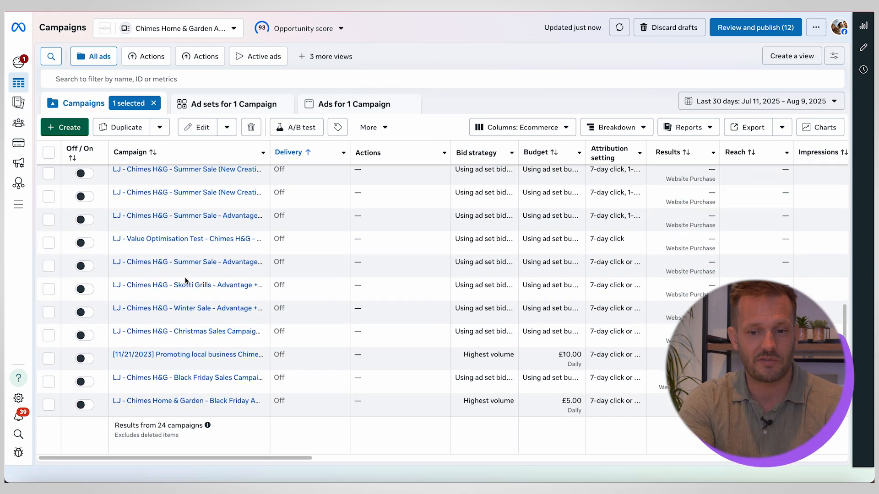
pyautogui.scroll(10, 186, 281)
pyautogui.hscroll(-1, 313, 234)
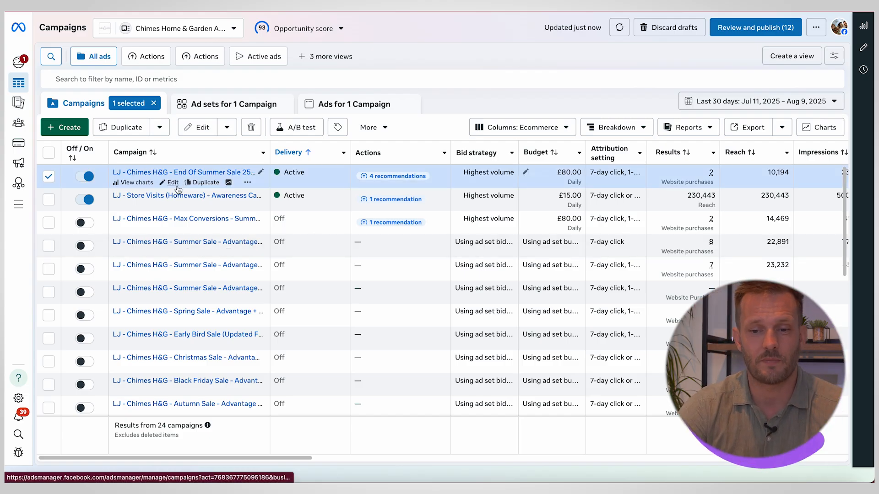
# - Open the End Of Summer Sale 25 campaign for editing and examine the parts of its campaign name
pyautogui.click(173, 183)
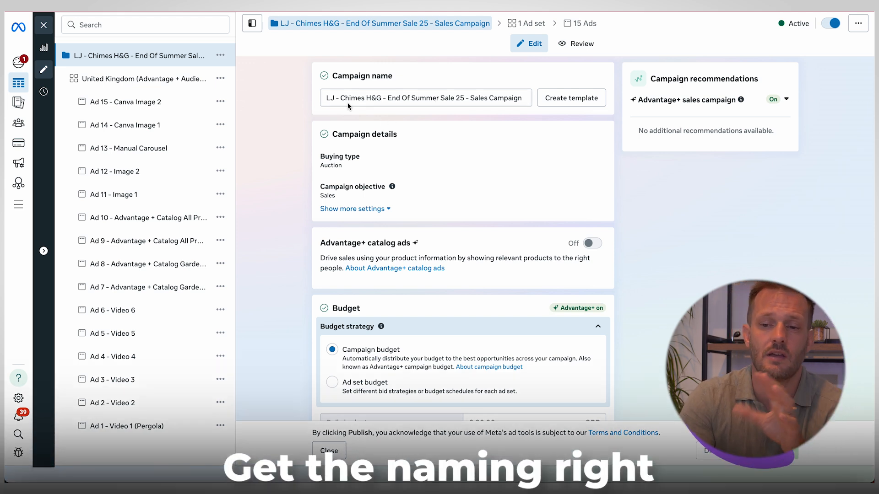
pyautogui.moveTo(337, 98); pyautogui.dragTo(311, 98)
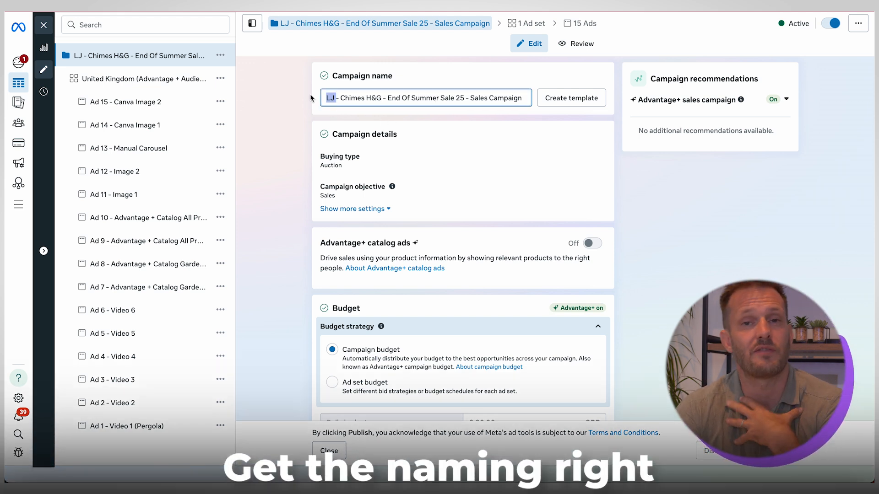
pyautogui.click(425, 99)
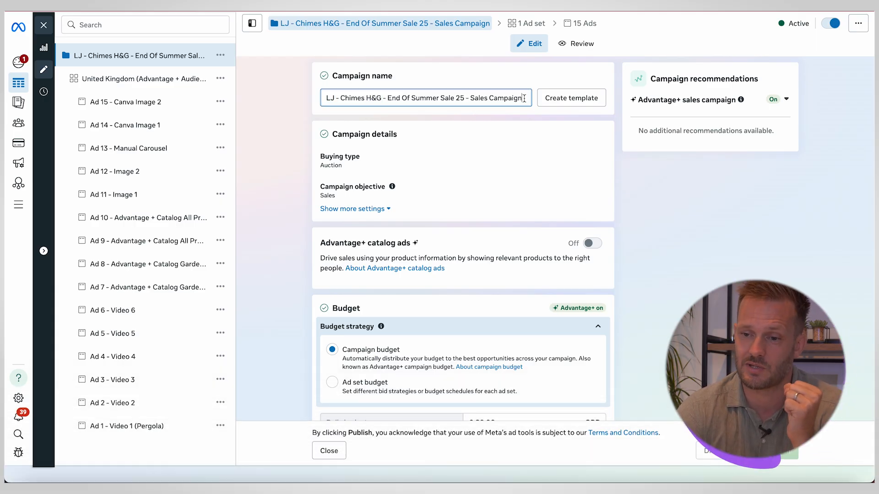
pyautogui.click(508, 122)
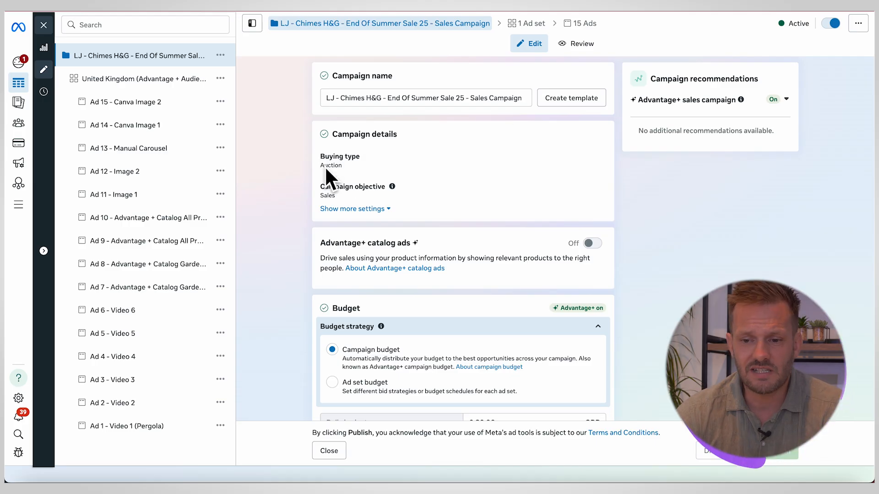
# - Review the campaign's catalog ads, budget, A/B test, audience segment reporting and Special Ad Categories settings
pyautogui.scroll(-1, 301, 233)
pyautogui.scroll(-3, 301, 232)
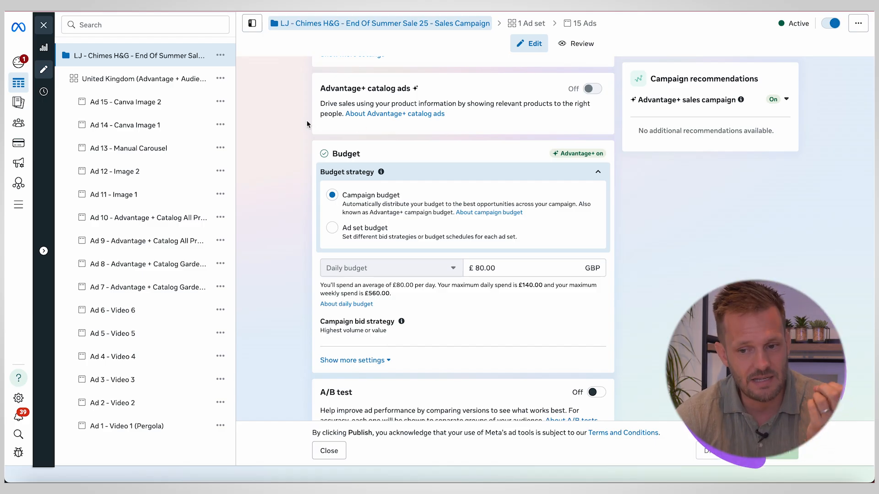
pyautogui.scroll(-2, 297, 174)
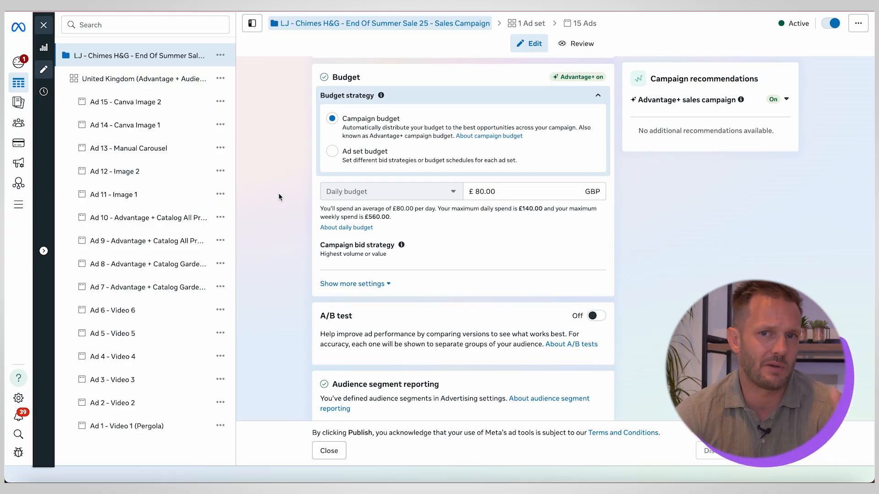
pyautogui.scroll(-3, 280, 196)
pyautogui.scroll(1, 280, 197)
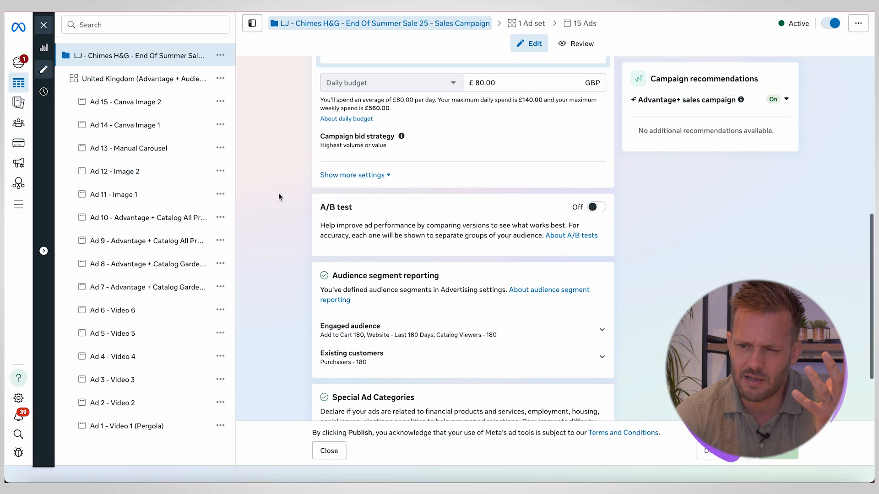
pyautogui.scroll(-1, 279, 197)
pyautogui.scroll(-1, 279, 197)
pyautogui.scroll(-1, 278, 197)
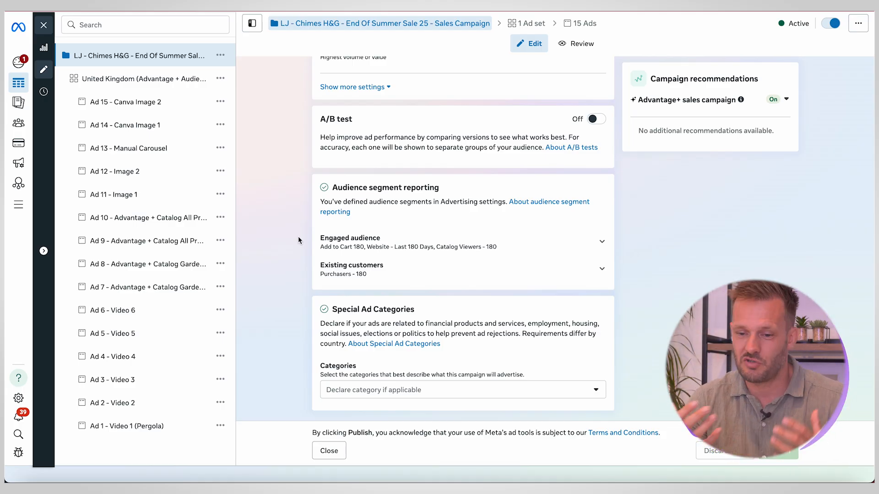
# - Open the United Kingdom (Advantage + Audience) ad set and review its conversion location, performance goal, dataset and conversion event
pyautogui.click(162, 80)
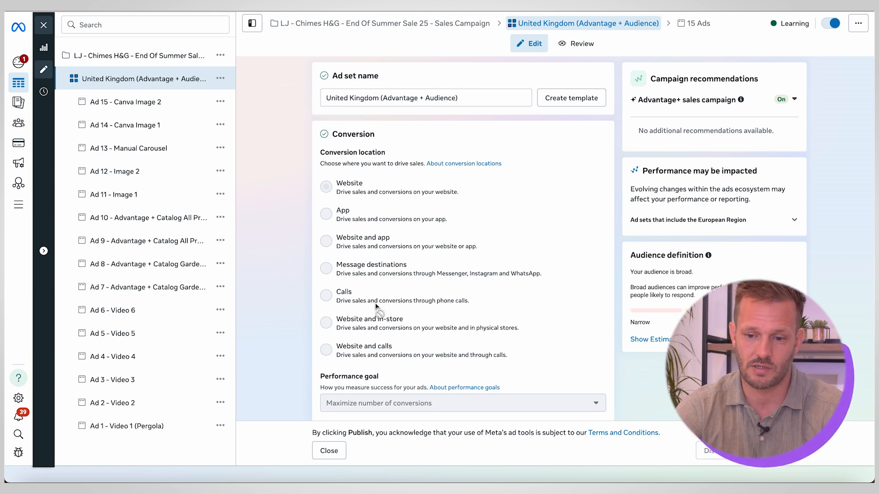
pyautogui.scroll(-5, 380, 312)
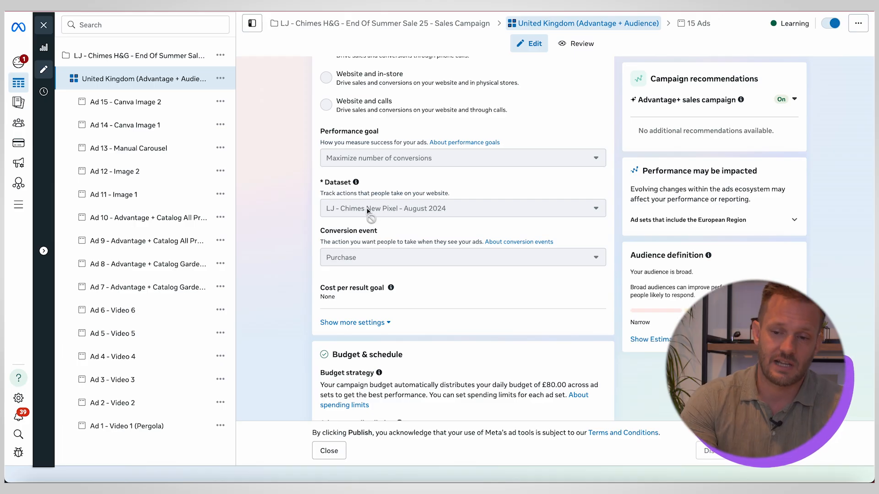
pyautogui.scroll(-2, 384, 252)
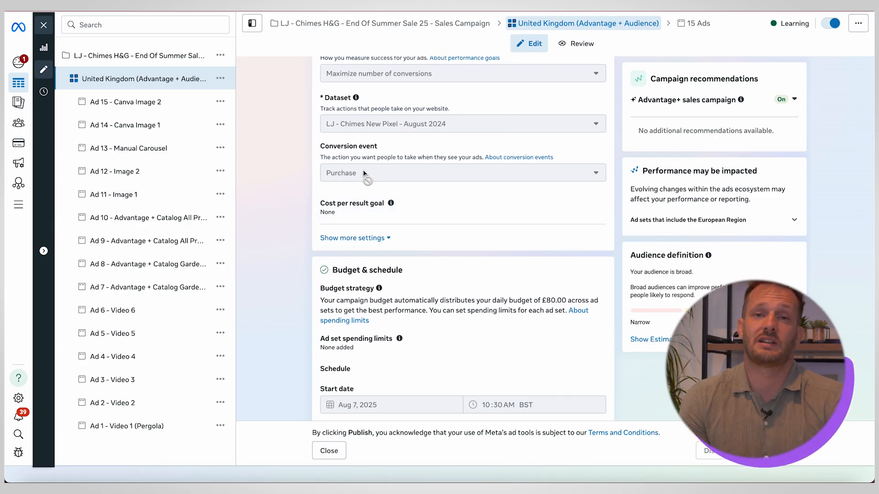
pyautogui.moveTo(365, 174)
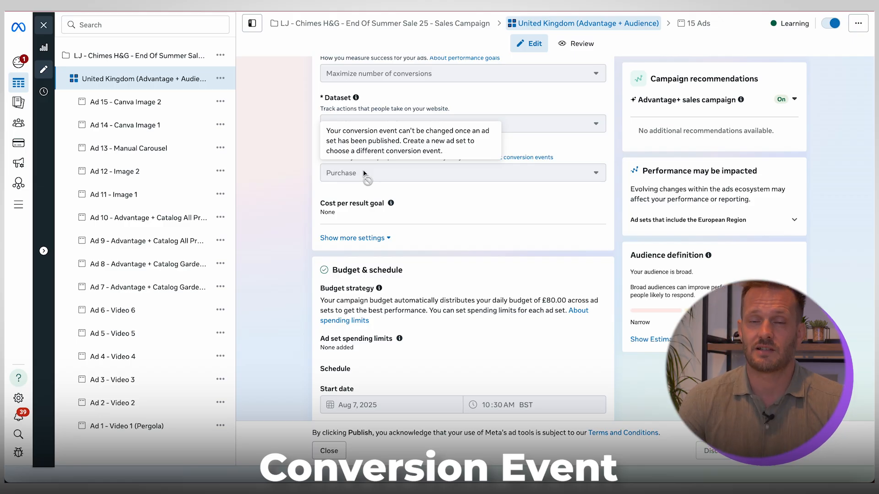
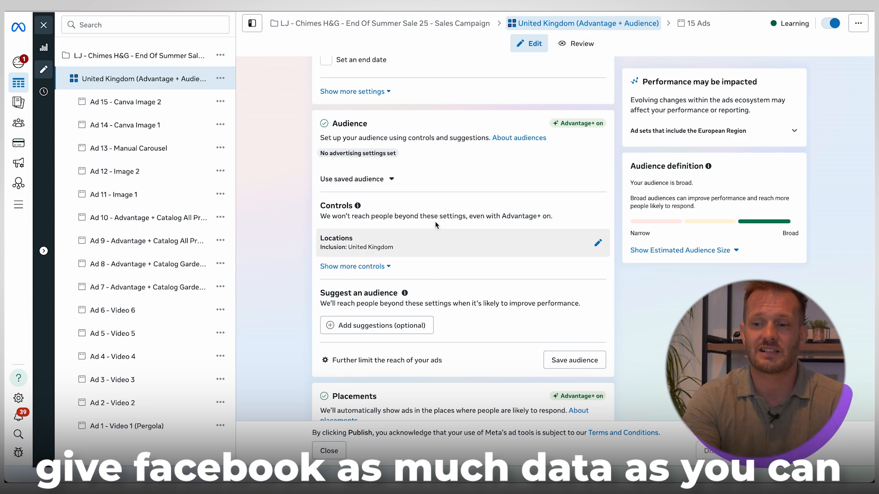
# - Review the ad set's audience definition and expand its additional audience controls and optional audience suggestions
pyautogui.moveTo(696, 185); pyautogui.dragTo(675, 185)
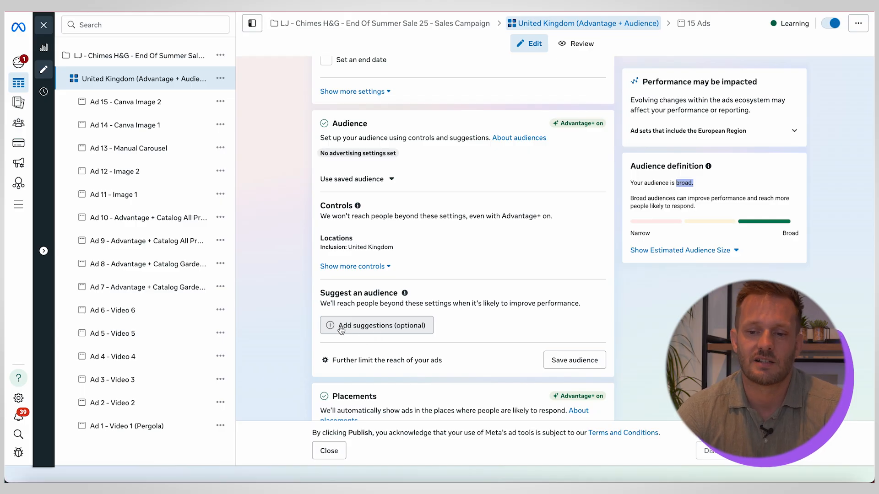
pyautogui.click(353, 268)
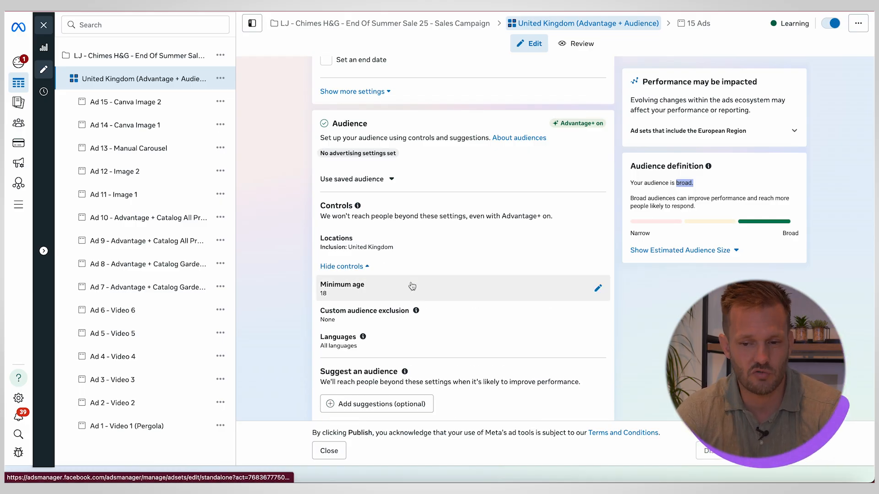
pyautogui.scroll(-2, 412, 286)
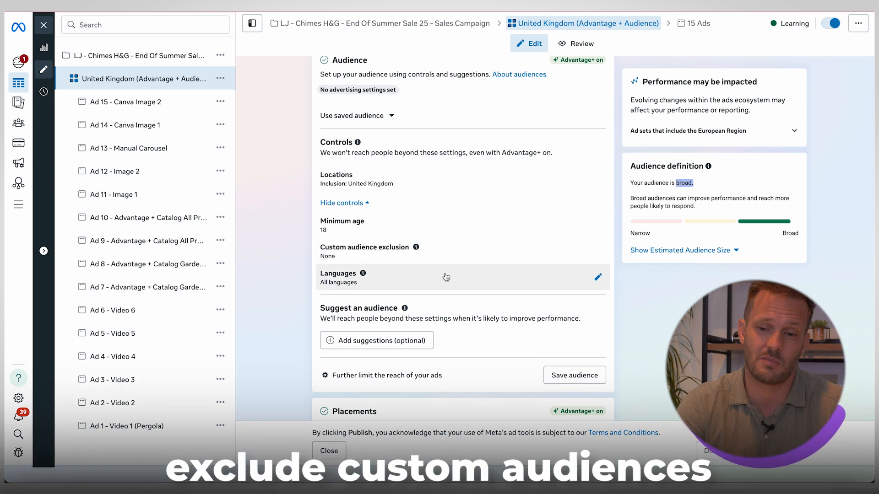
pyautogui.scroll(-1, 446, 277)
pyautogui.scroll(-1, 447, 277)
pyautogui.click(403, 254)
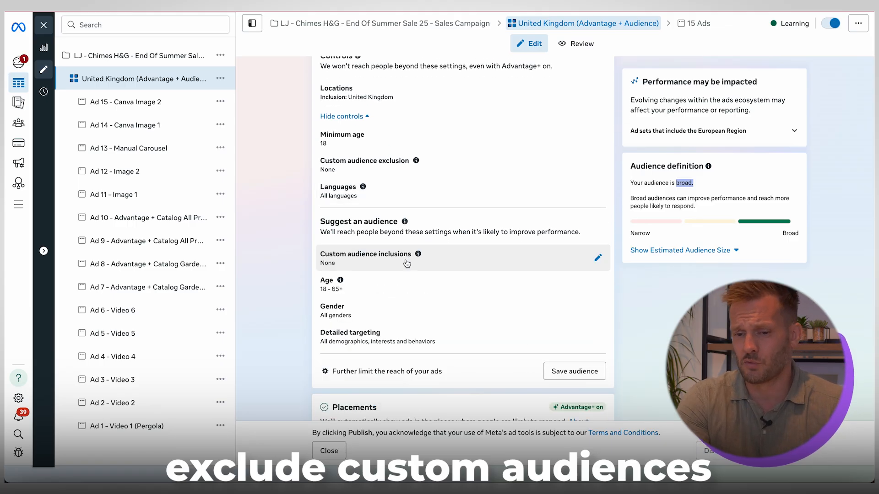
pyautogui.scroll(-1, 408, 285)
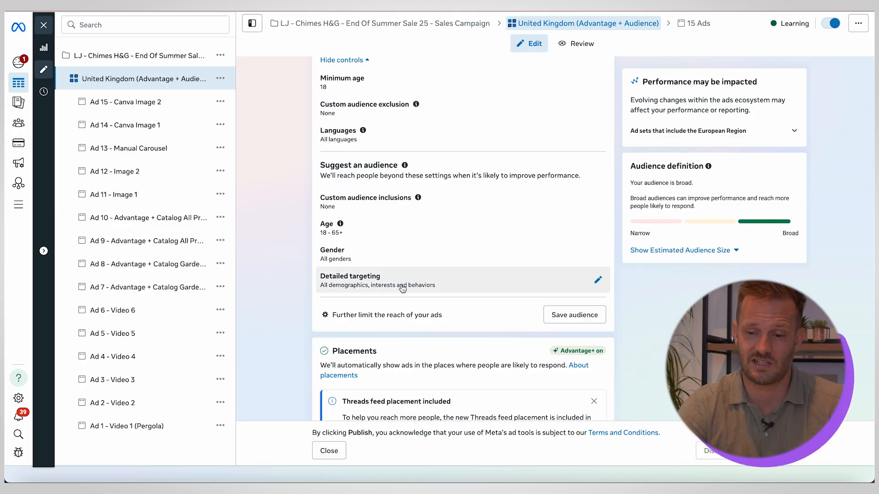
# - Search the ad set's detailed targeting for "theatre" and dismiss the suggestions without adding any
pyautogui.click(482, 279)
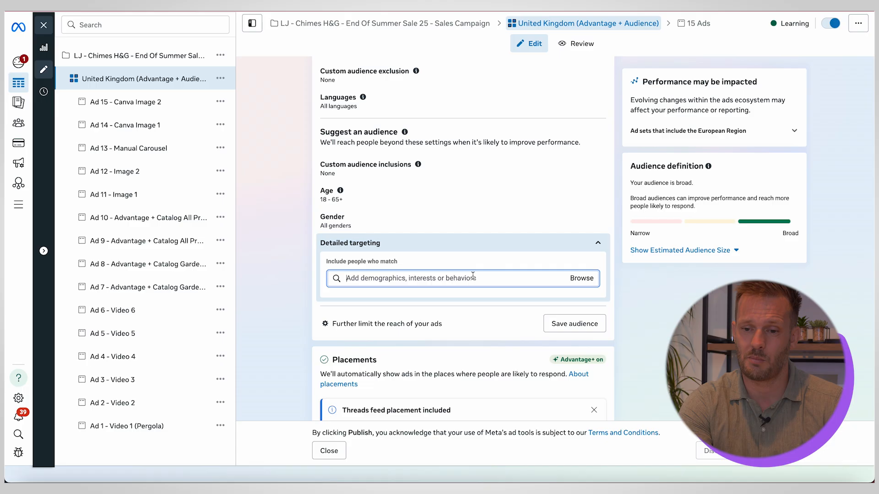
pyautogui.write('theatre')
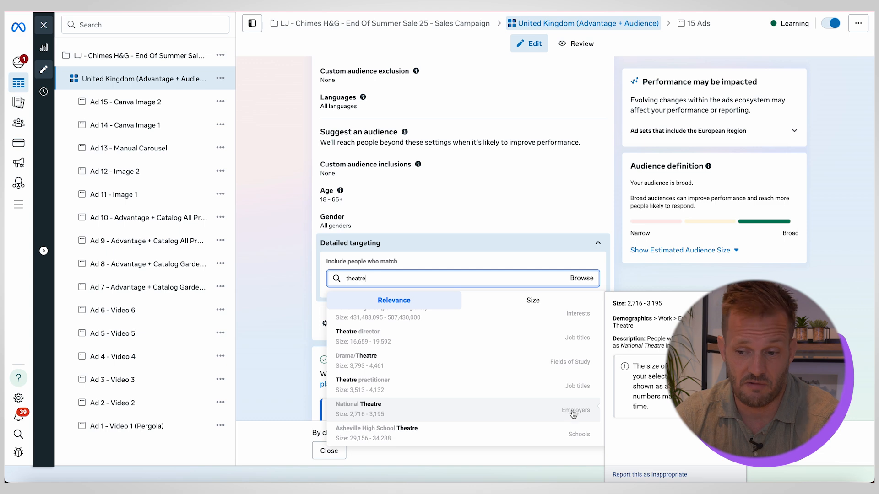
pyautogui.scroll(-1, 577, 415)
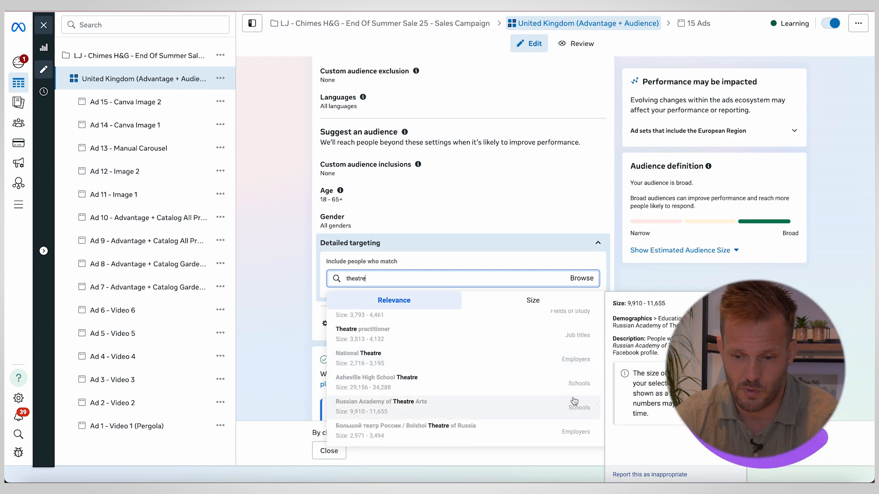
pyautogui.click(288, 314)
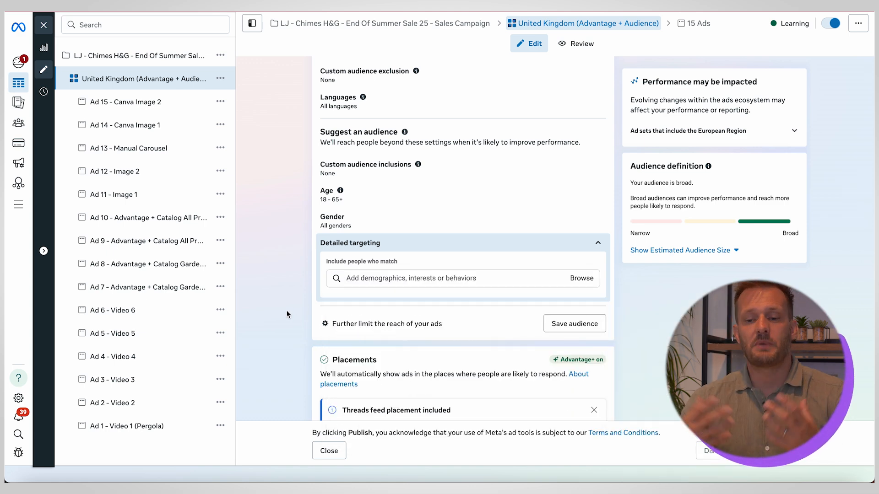
# - Open the Ad 10 catalog ad under the United Kingdom ad set and examine how its ad name is structured
pyautogui.scroll(-5, 287, 314)
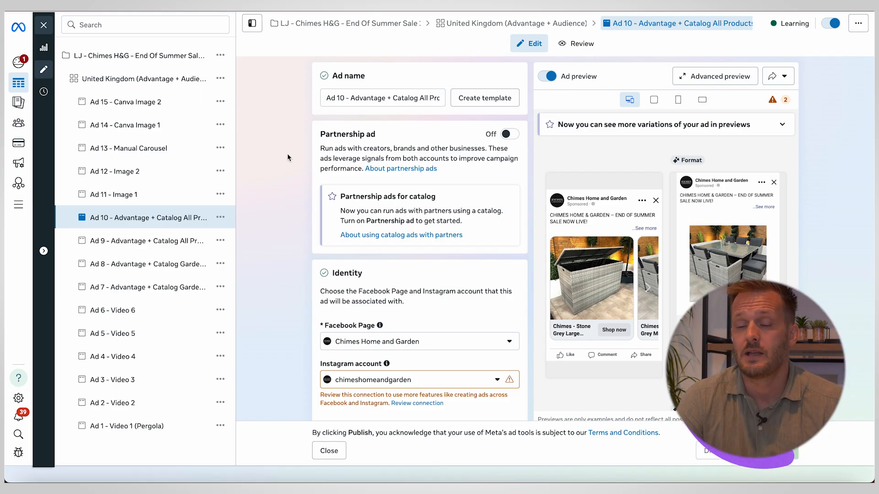
pyautogui.moveTo(345, 98); pyautogui.dragTo(327, 98)
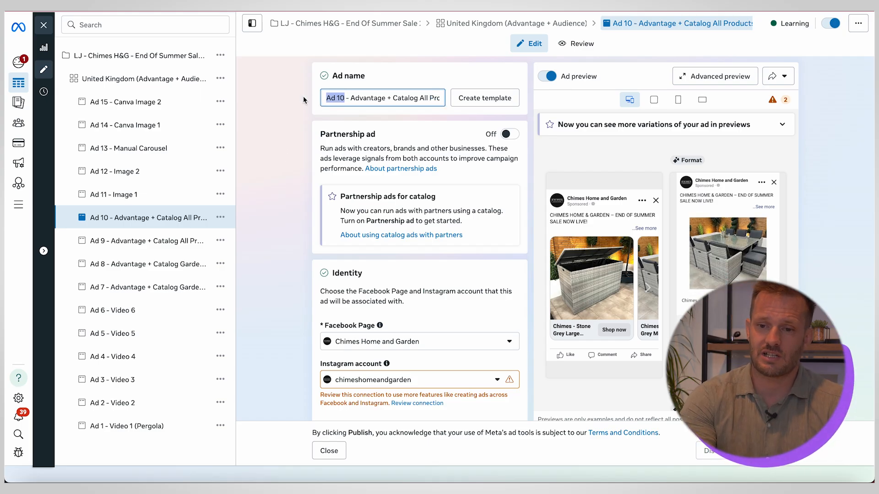
pyautogui.click(352, 109)
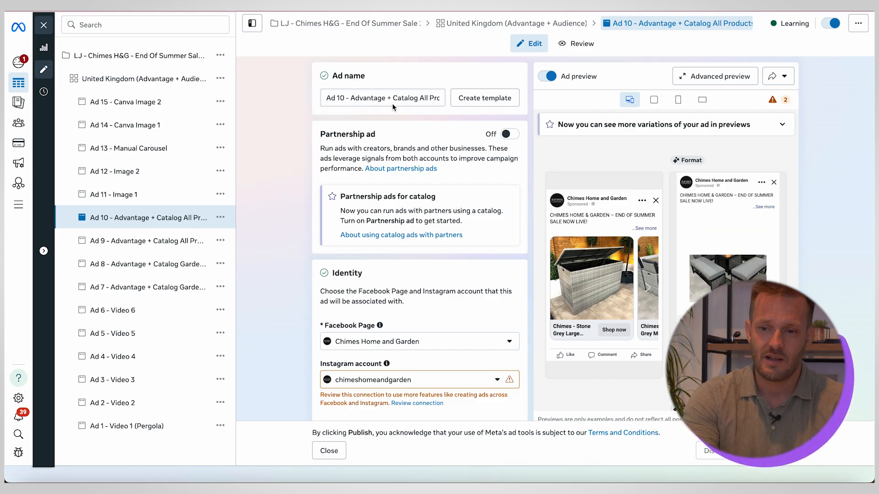
# - Read the complete ad name of the Ad 10 catalog ad through to its end, without editing it
pyautogui.click(437, 98)
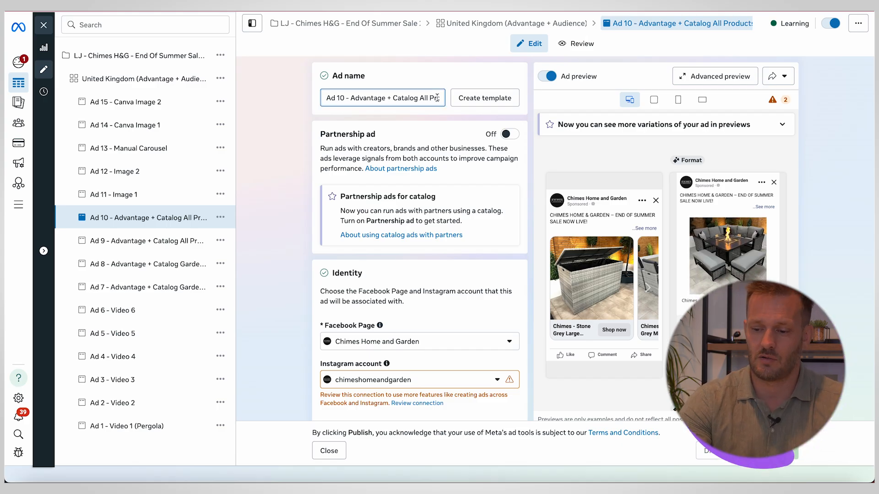
pyautogui.press('End')
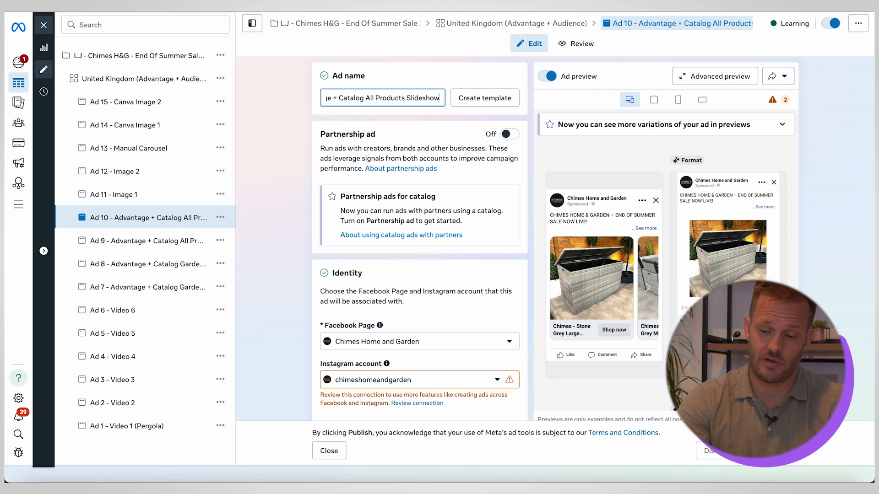
pyautogui.press('Left')
pyautogui.press('Left')
pyautogui.press('Left')
pyautogui.press('Left')
pyautogui.press('Left')
pyautogui.press('Left')
pyautogui.press('Left')
pyautogui.press('Left')
pyautogui.press('Left')
pyautogui.press('Left')
pyautogui.press('Left')
pyautogui.press('Left')
pyautogui.press('Left')
pyautogui.press('Left')
pyautogui.press('Left')
pyautogui.press('Left')
pyautogui.press('Left')
pyautogui.press('Left')
pyautogui.press('Left')
pyautogui.press('Left')
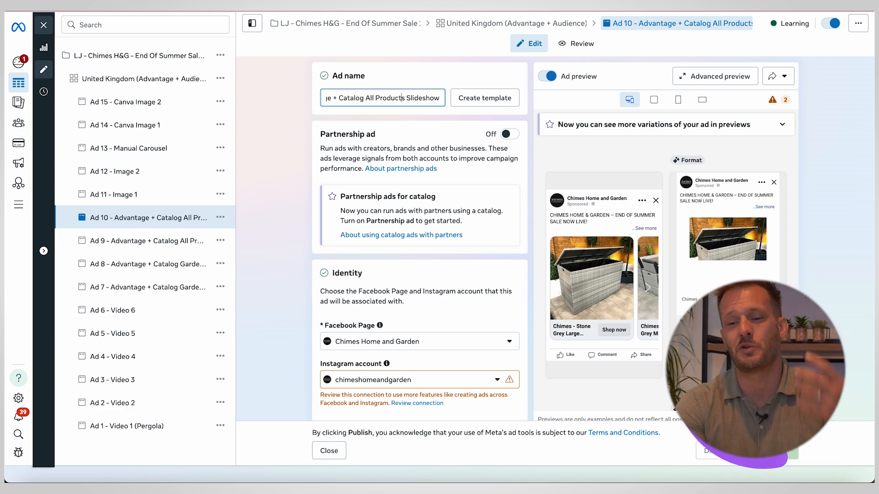
pyautogui.press('Left')
pyautogui.press('Left')
pyautogui.press('Left')
pyautogui.press('Left')
pyautogui.press('Left')
pyautogui.press('Left')
pyautogui.press('Left')
pyautogui.press('Left')
pyautogui.press('Left')
pyautogui.press('Left')
pyautogui.press('Left')
pyautogui.press('Left')
pyautogui.press('Left')
pyautogui.press('Left')
pyautogui.press('Left')
pyautogui.press('Left')
pyautogui.press('Left')
pyautogui.press('Left')
pyautogui.press('Left')
pyautogui.press('Left')
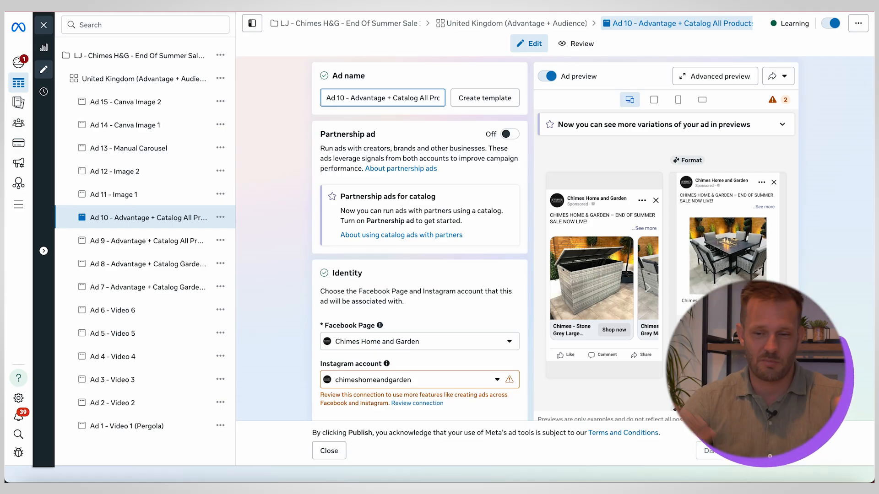
# - Review Ad 10's Facebook Page, Instagram and Threads identity, along with its media setup and format
pyautogui.scroll(-5, 302, 220)
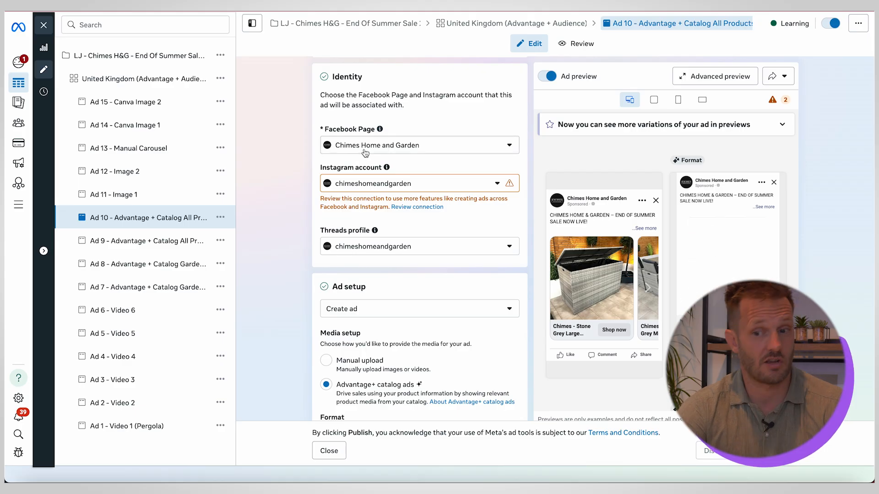
pyautogui.scroll(-2, 304, 221)
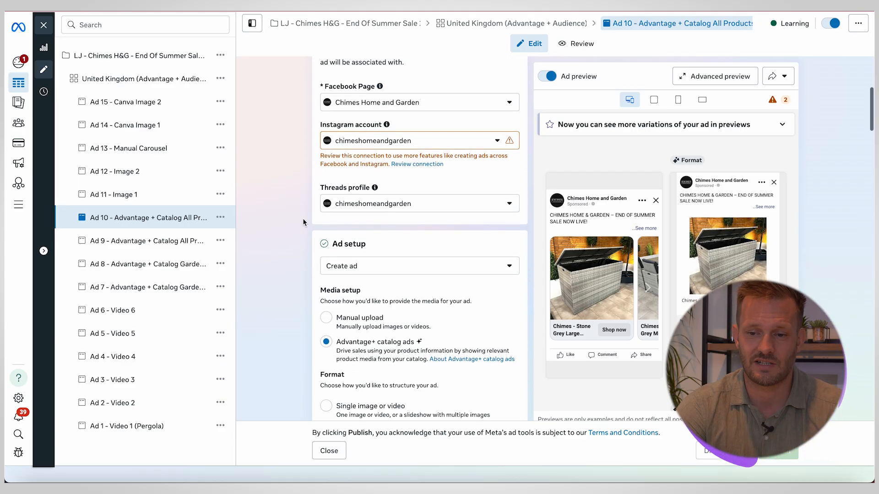
pyautogui.scroll(-2, 299, 218)
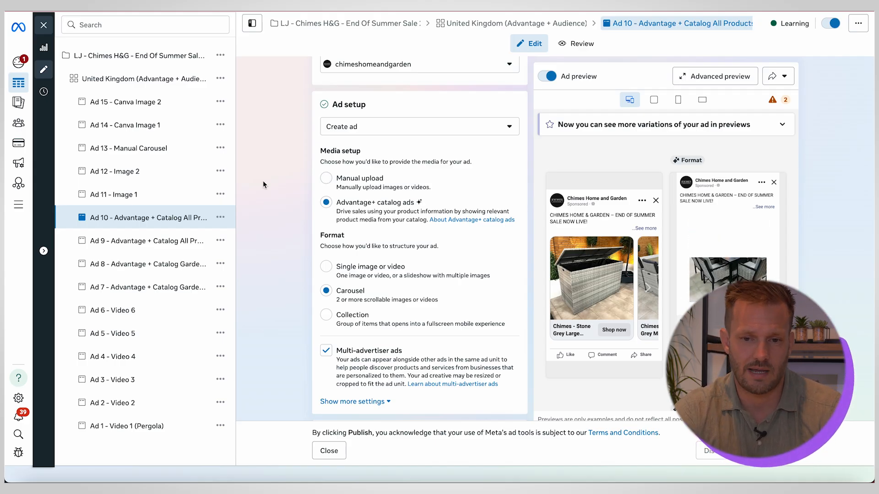
# - Open the Ad 14 - Canva Image 1 ad and review its media setup, format and preview
pyautogui.click(142, 127)
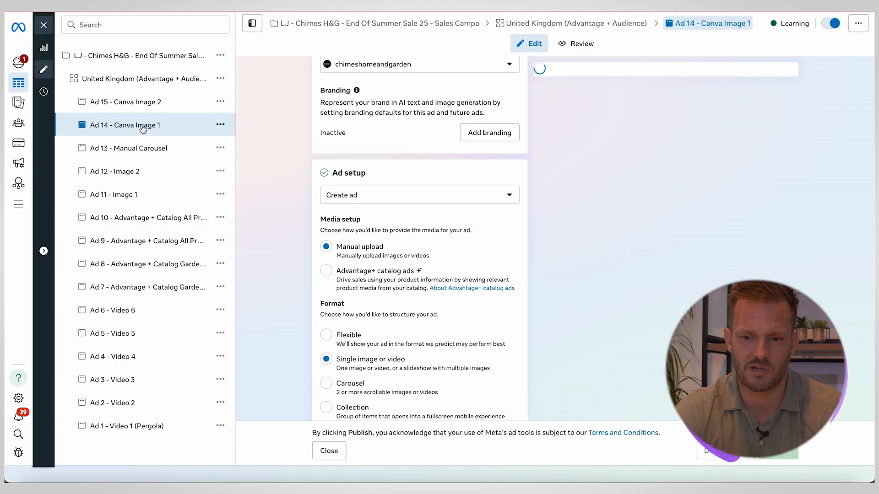
pyautogui.scroll(-2, 296, 267)
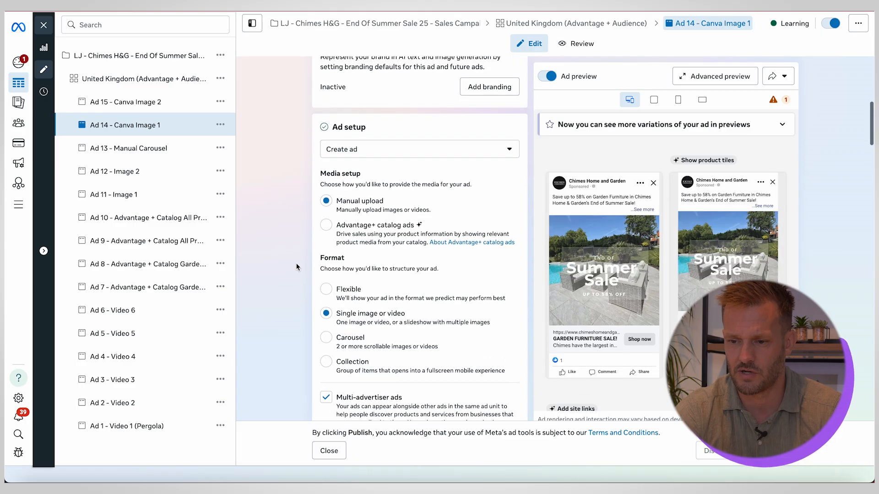
pyautogui.scroll(1, 296, 267)
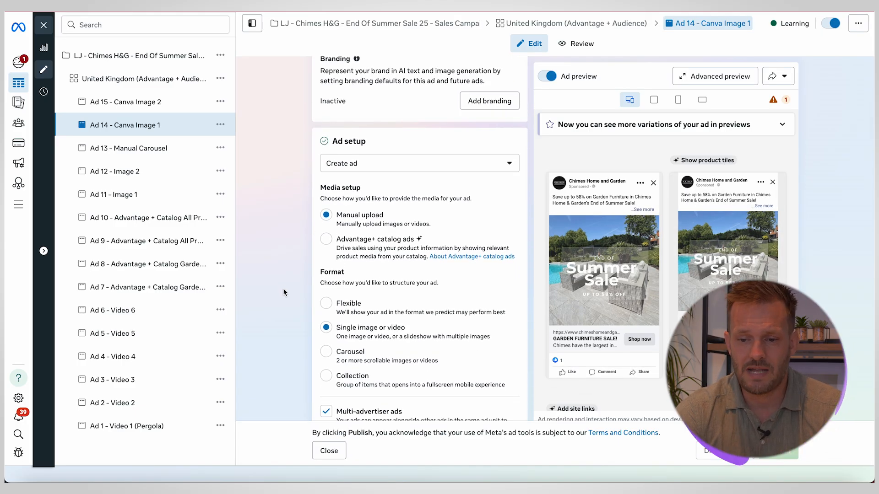
pyautogui.scroll(-1, 284, 292)
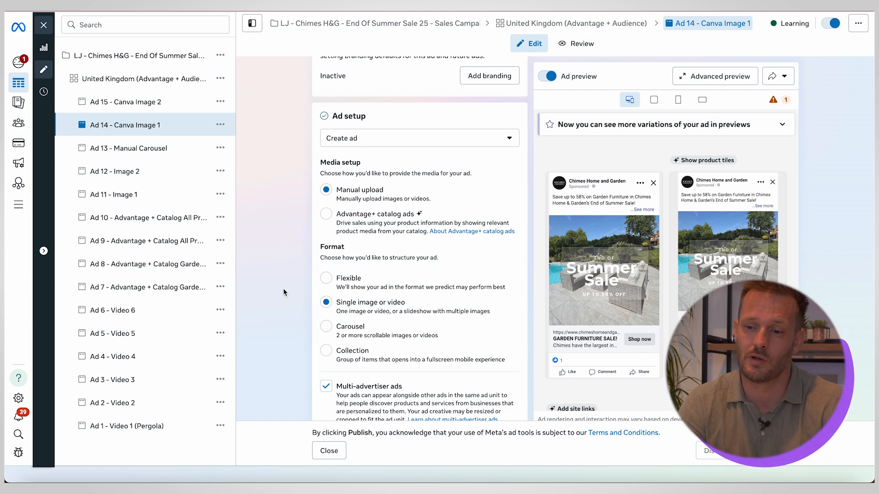
pyautogui.moveTo(604, 308)
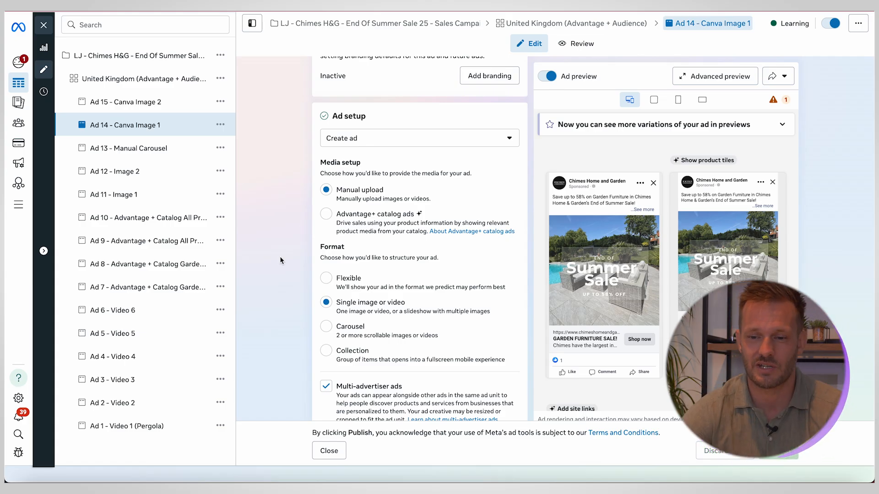
# - Review Ad 14's multi-advertiser setting and its destination, including the website URL and display link
pyautogui.scroll(-3, 281, 260)
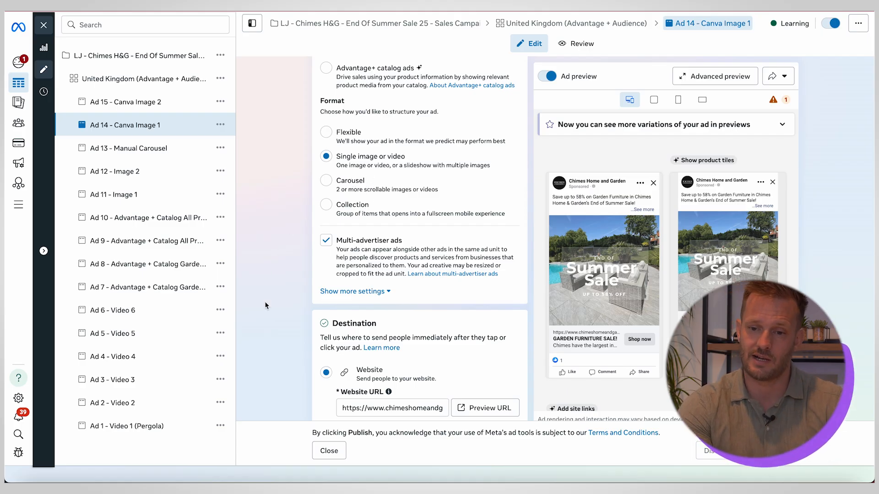
pyautogui.scroll(-5, 274, 308)
pyautogui.click(425, 198)
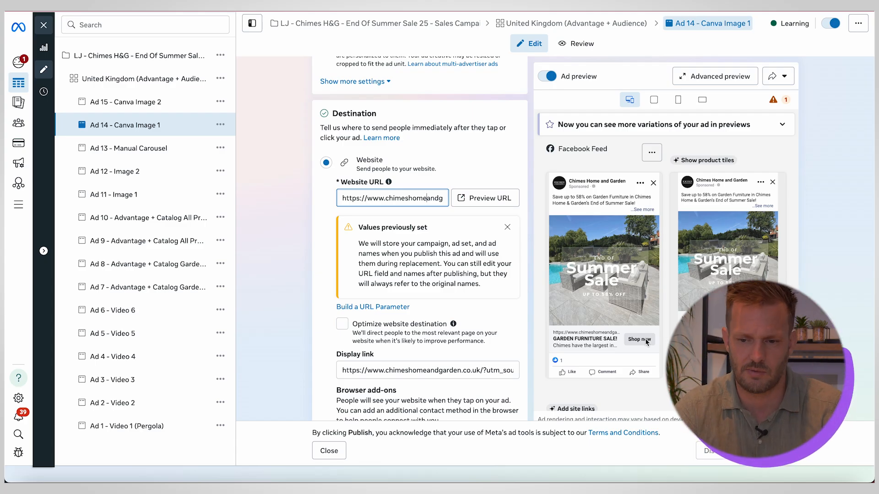
pyautogui.scroll(-2, 644, 338)
# - Examine Ad 14's primary text variations, comparing their opening lines and selling points, and expand the full text in the feed preview
pyautogui.scroll(10, 312, 348)
pyautogui.scroll(-3, 312, 348)
pyautogui.scroll(-5, 312, 348)
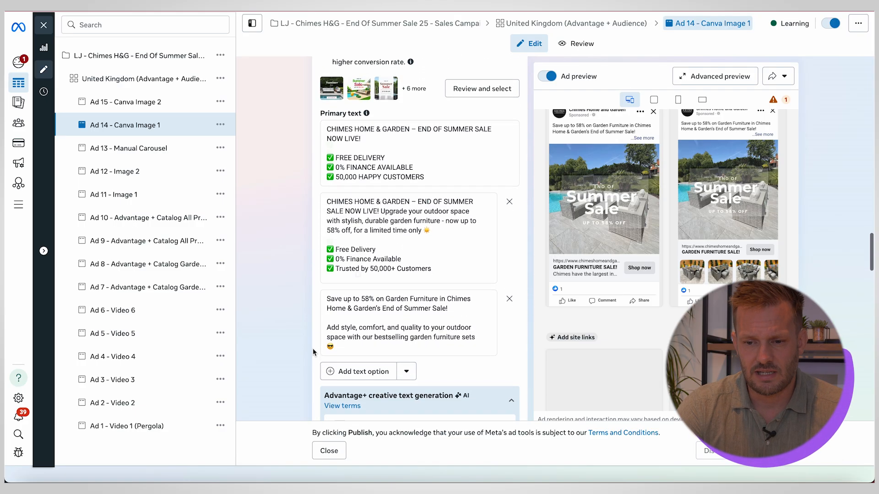
pyautogui.scroll(1, 313, 352)
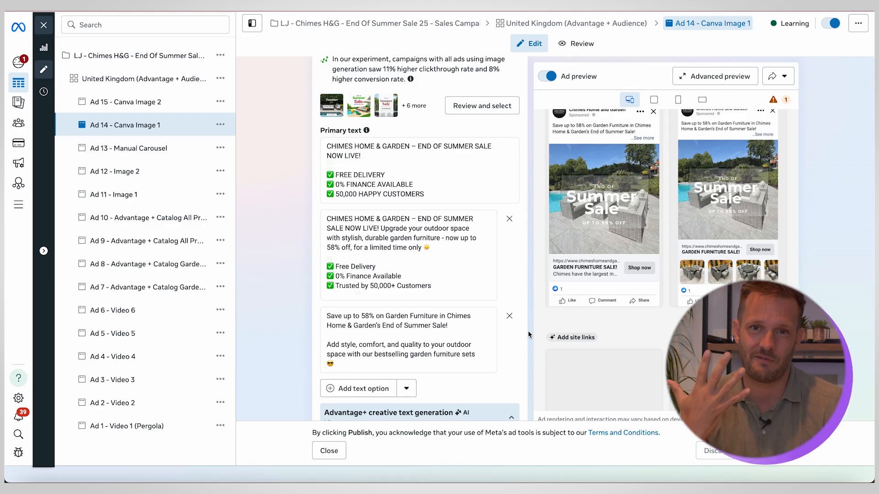
pyautogui.tripleClick(370, 154)
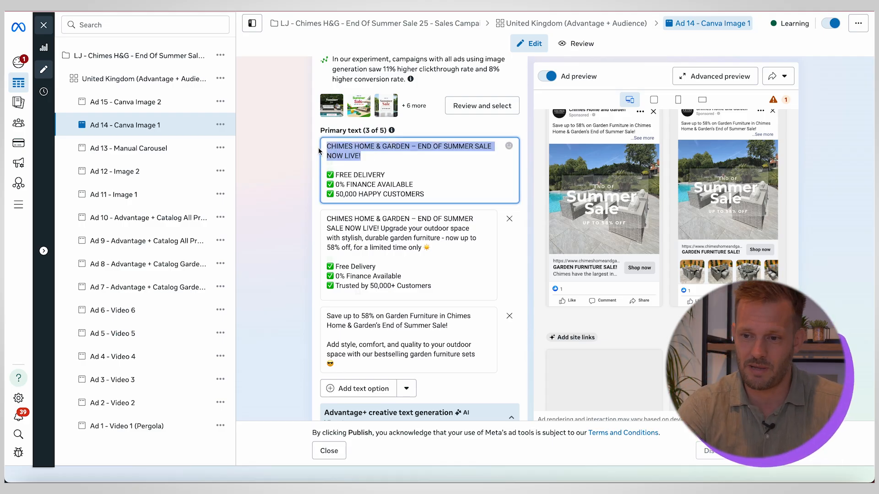
pyautogui.click(651, 142)
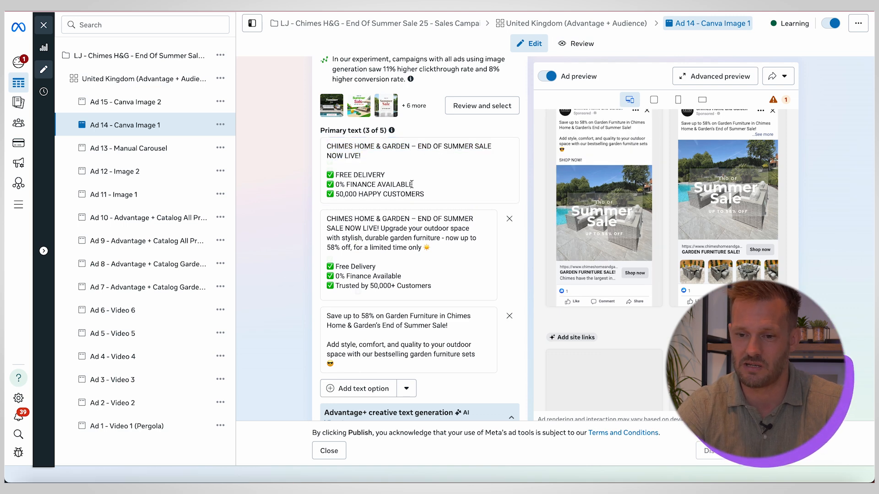
pyautogui.tripleClick(436, 246)
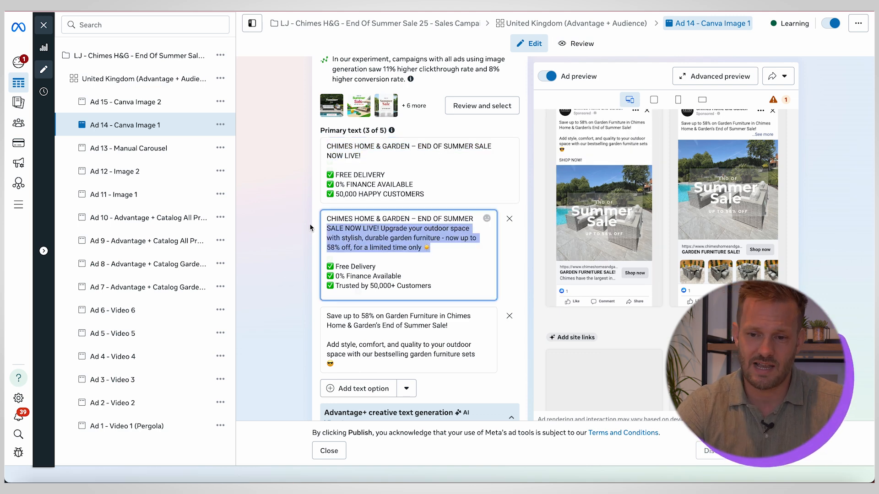
pyautogui.tripleClick(457, 325)
pyautogui.click(304, 294)
pyautogui.moveTo(425, 195); pyautogui.dragTo(319, 177)
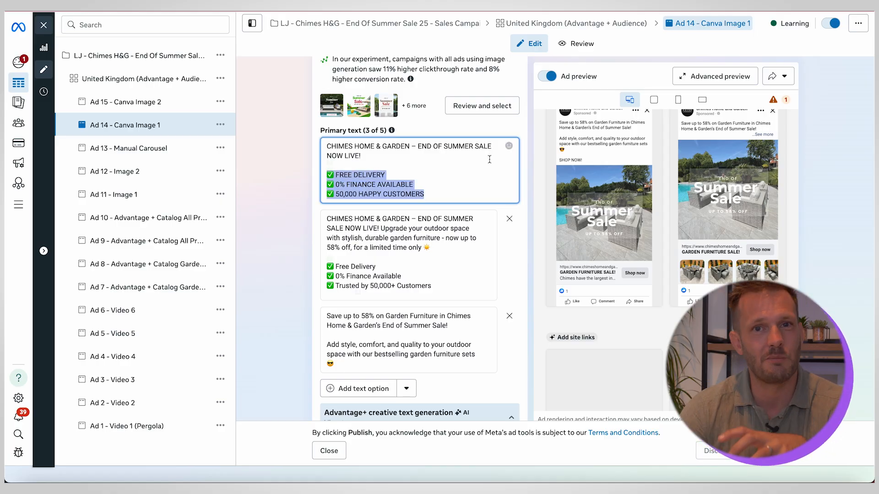
pyautogui.click(404, 170)
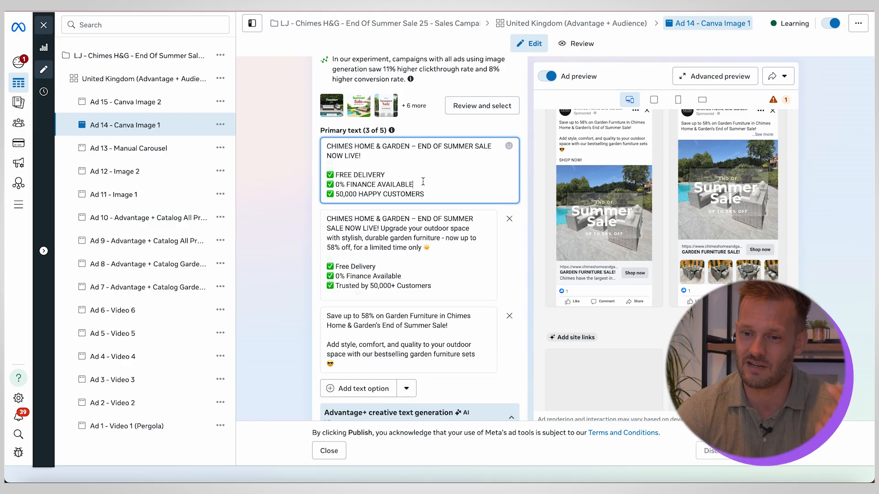
pyautogui.scroll(-1, 439, 194)
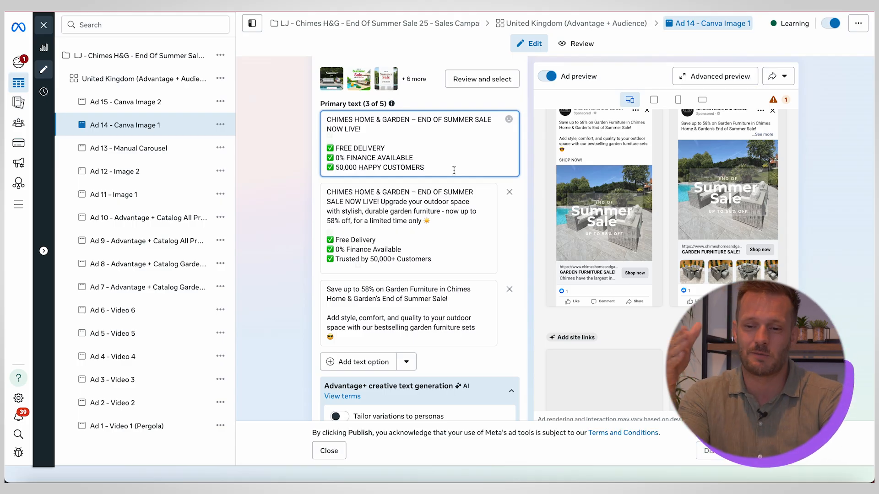
# - Review the AI-generated text suggestions and Ad 14's headline variations without changing them
pyautogui.scroll(-7, 454, 170)
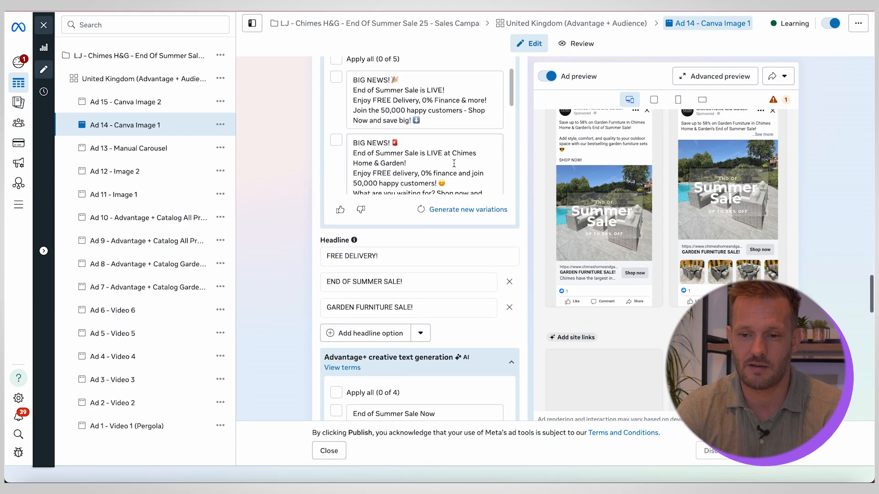
pyautogui.scroll(1, 309, 168)
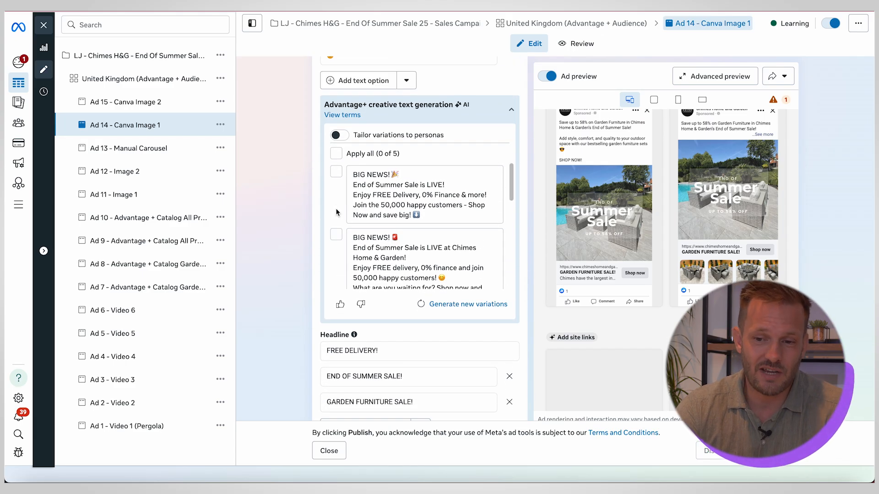
pyautogui.scroll(-4, 293, 237)
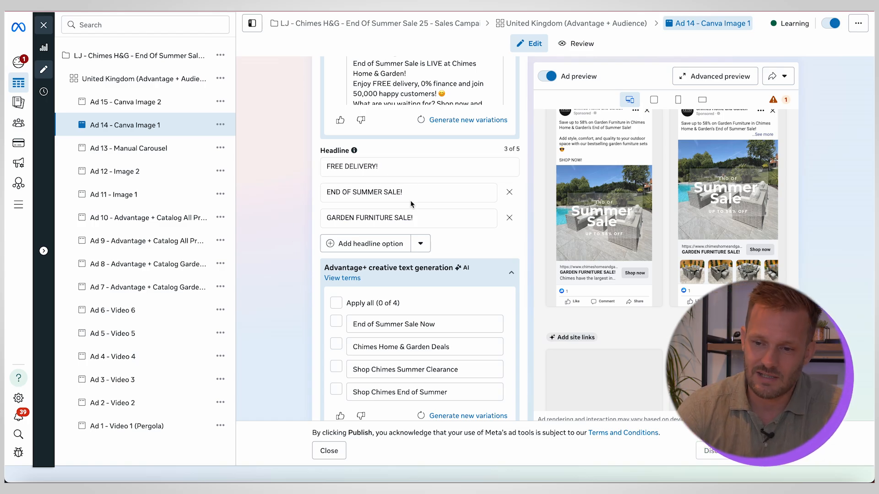
pyautogui.click(436, 219)
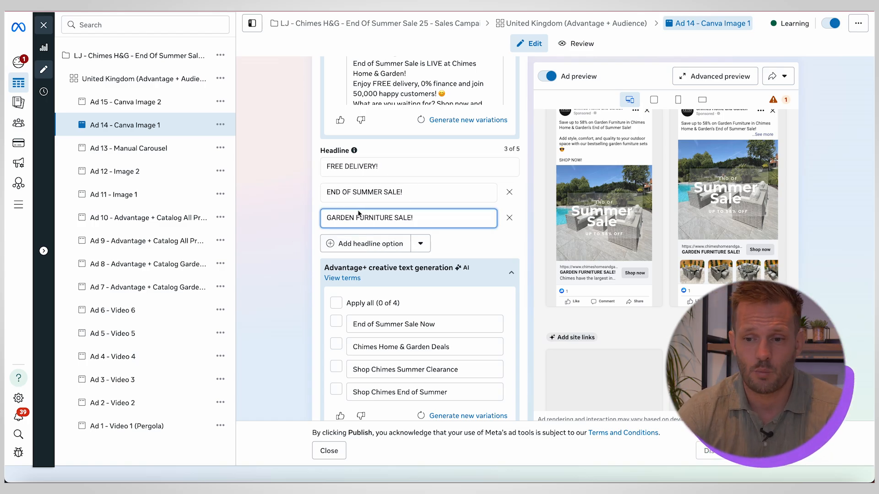
pyautogui.click(413, 196)
pyautogui.click(419, 163)
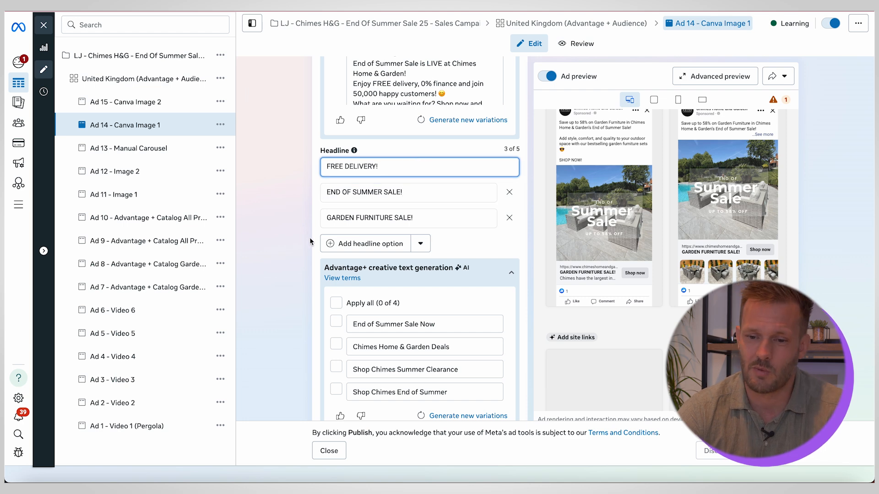
# - Browse Ad 14's call-to-action options without changing the selection, and check its tracking settings
pyautogui.scroll(-6, 310, 237)
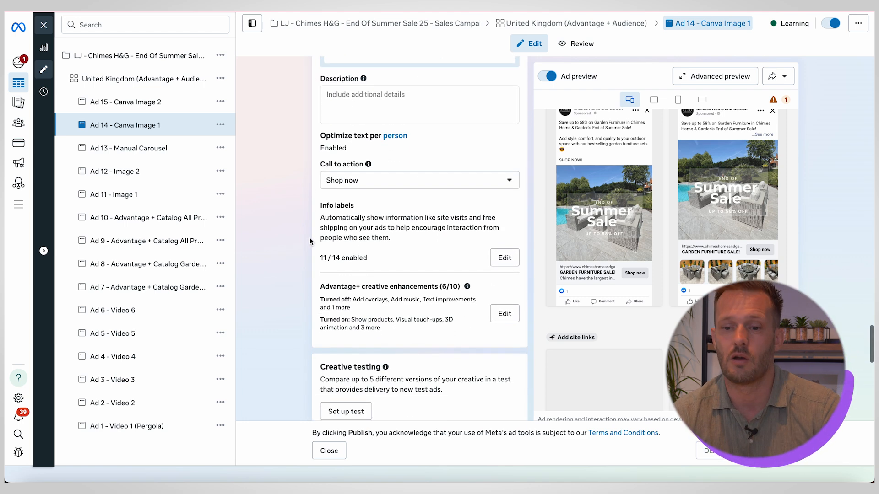
pyautogui.click(392, 173)
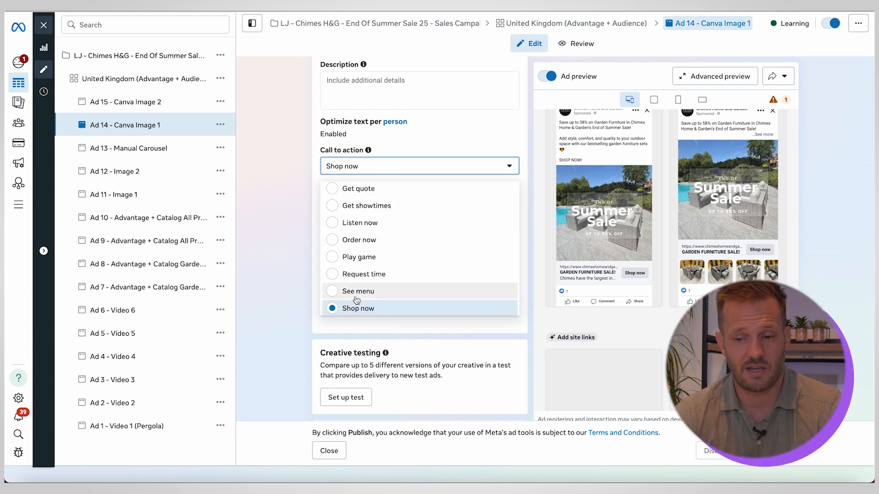
pyautogui.scroll(3, 369, 274)
pyautogui.scroll(-5, 370, 273)
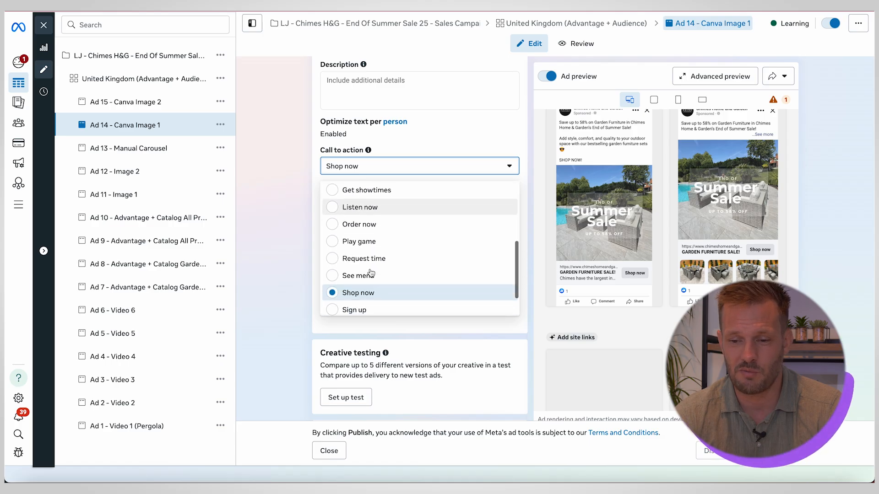
pyautogui.click(377, 261)
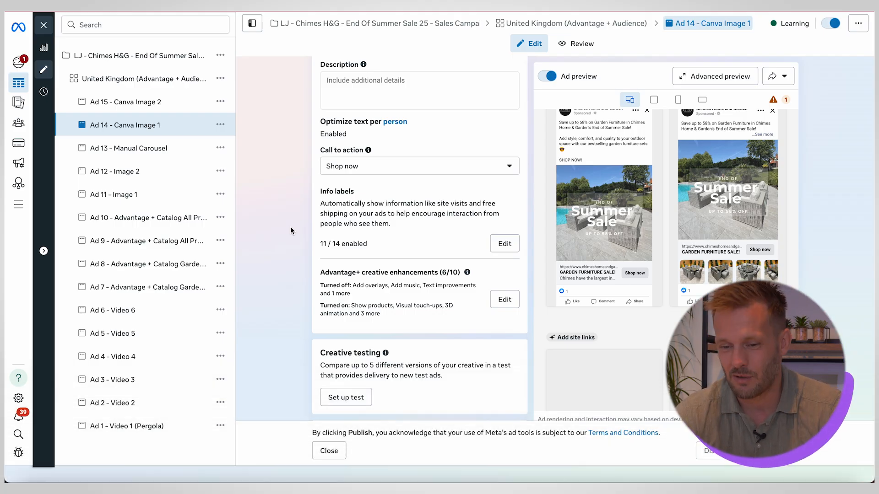
pyautogui.scroll(-10, 290, 226)
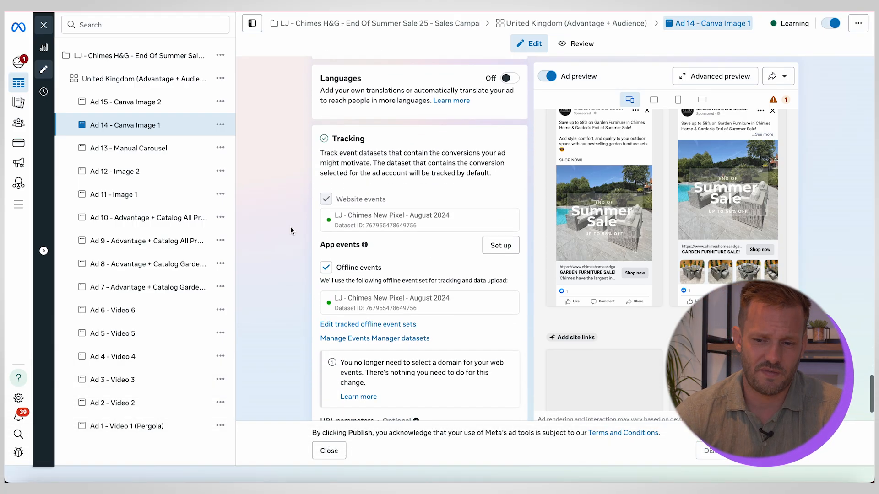
pyautogui.scroll(15, 290, 226)
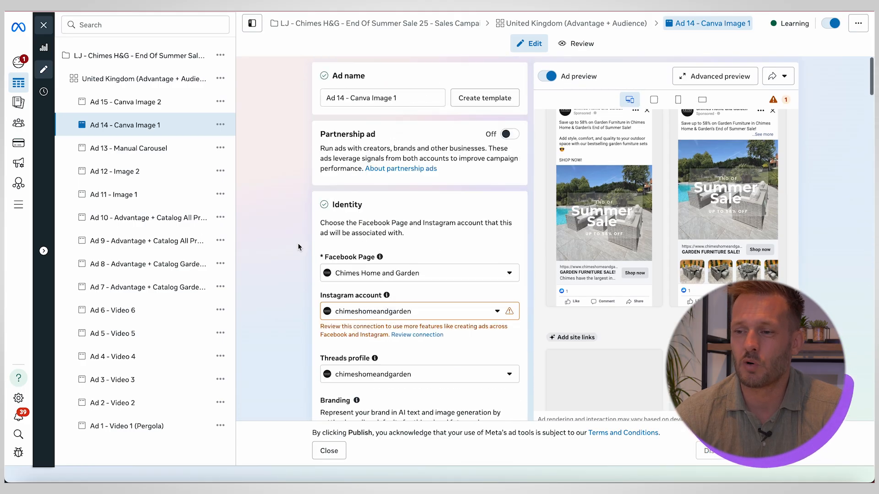